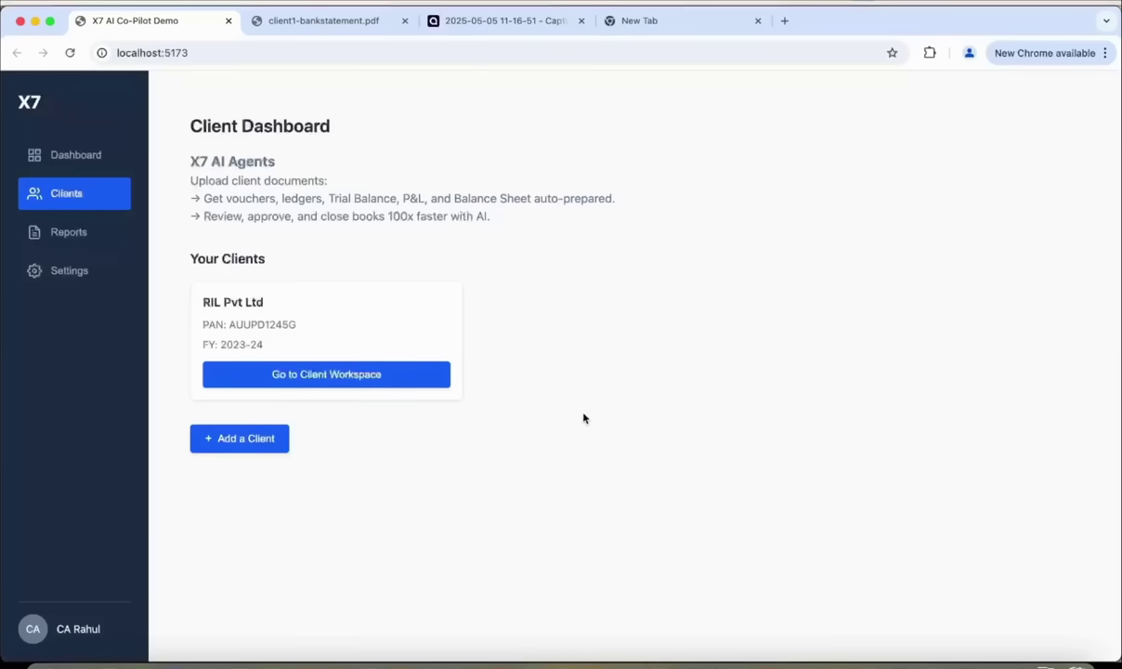
Step: Open RIL Pvt Ltd's client workspace and look through the 30-page client1-bankstatement.pdf
left_click(389, 383)
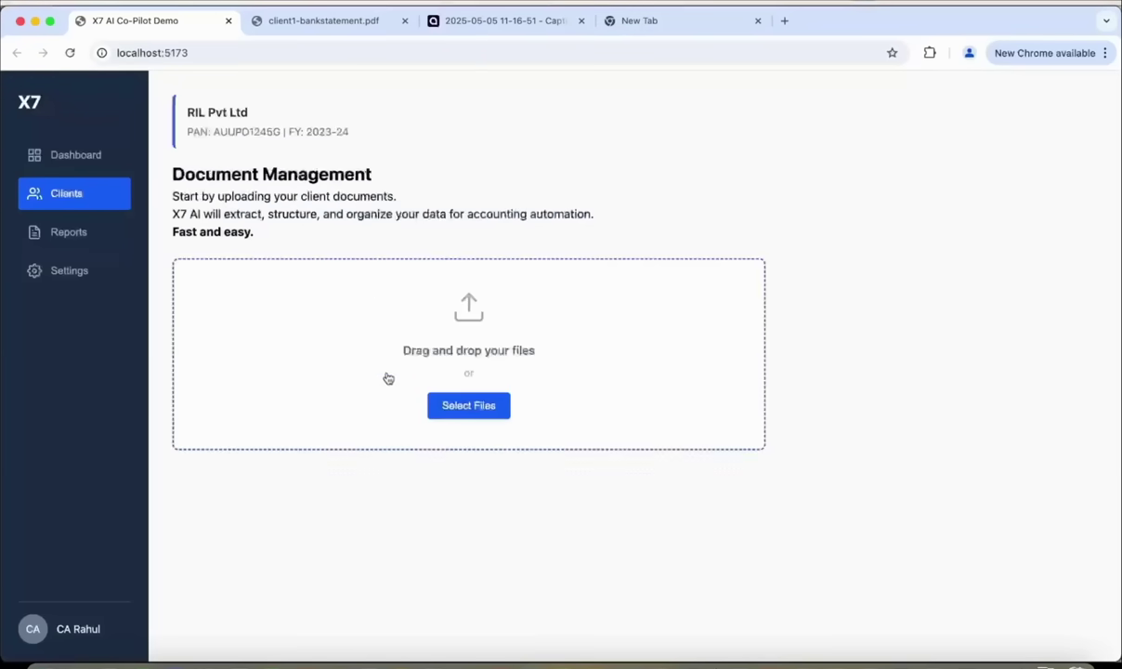
left_click(317, 22)
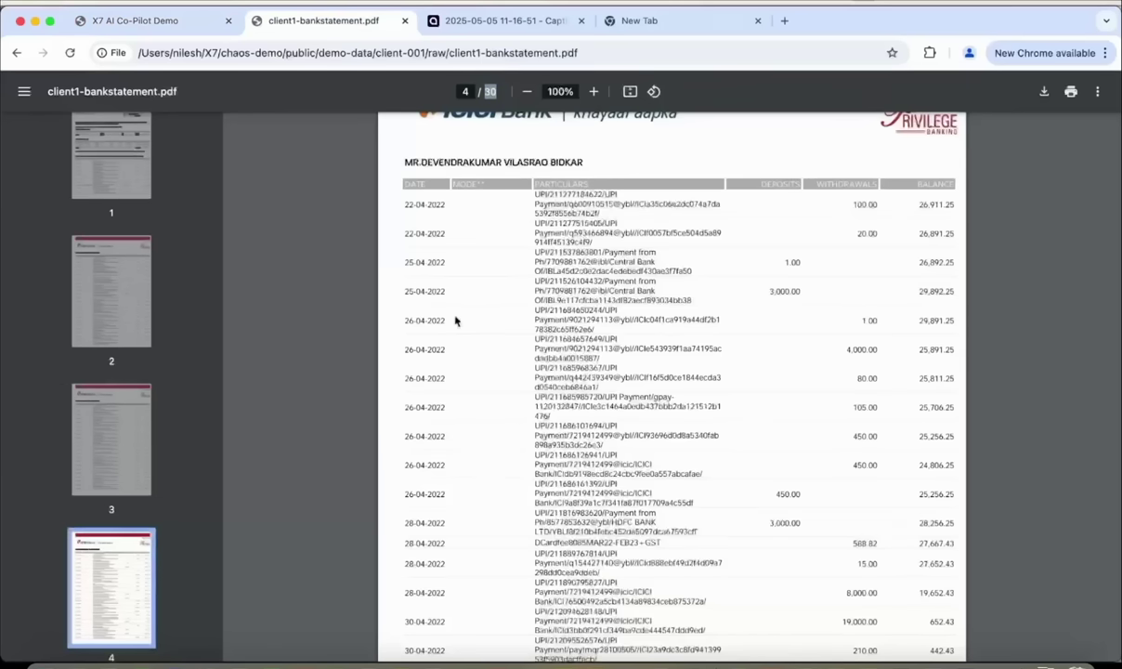
scroll(454, 321, "down", 15)
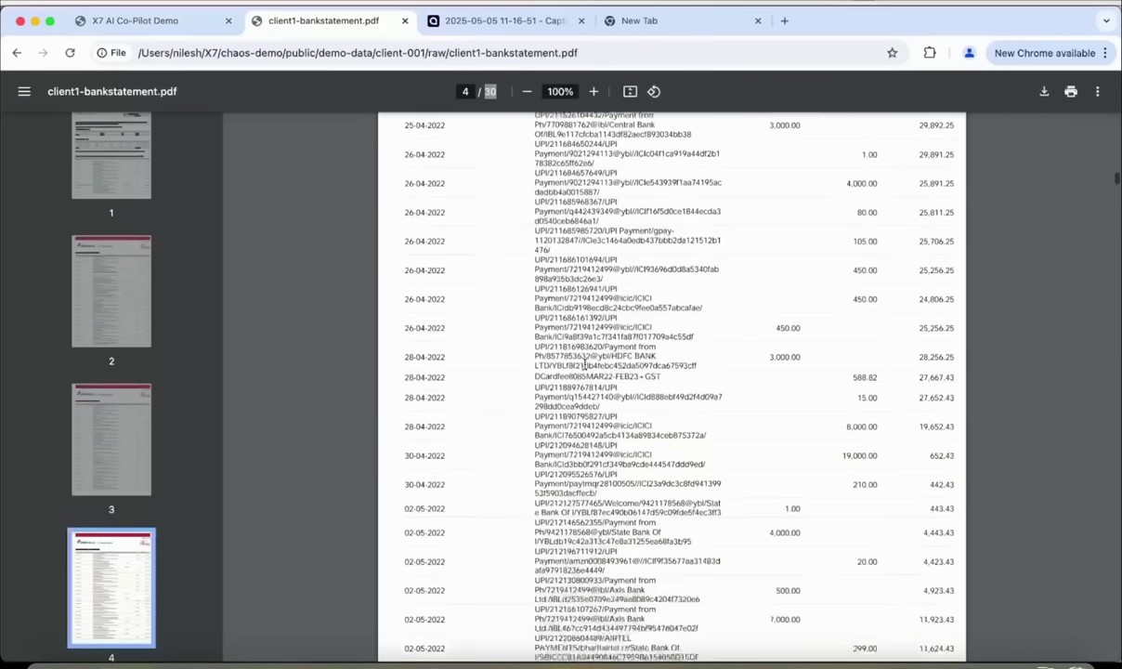
Step: Upload client1-bankstatement.pdf and review its 30 page thumbnails, ready for OCR
left_click(144, 19)
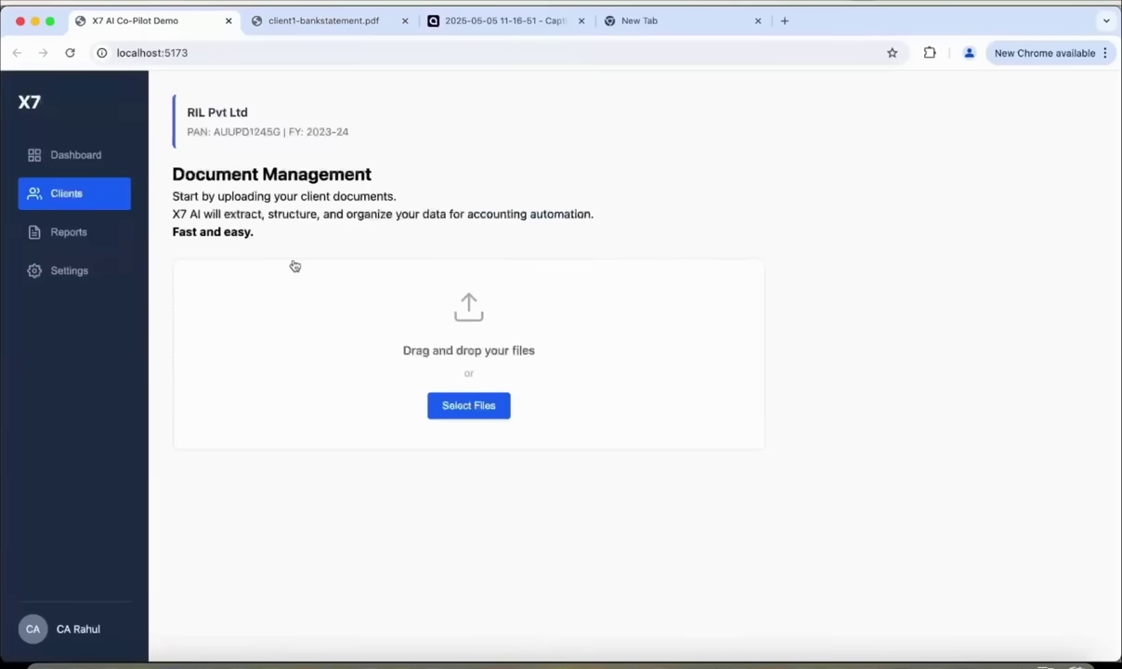
left_click(469, 406)
left_click(876, 335)
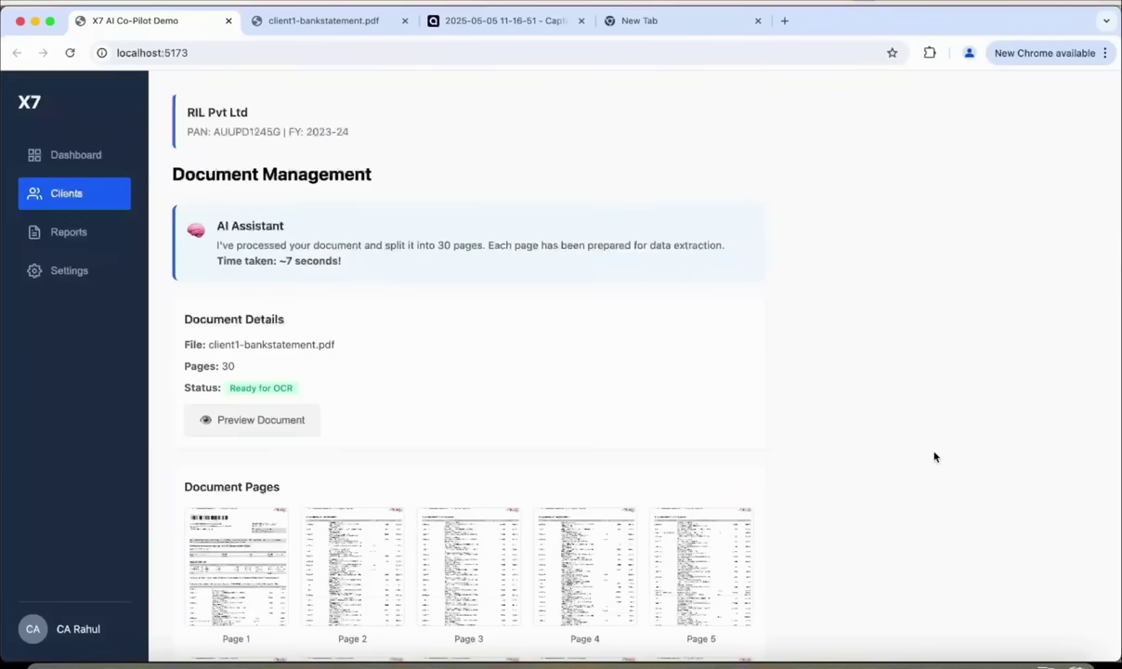
scroll(934, 455, "down", 10)
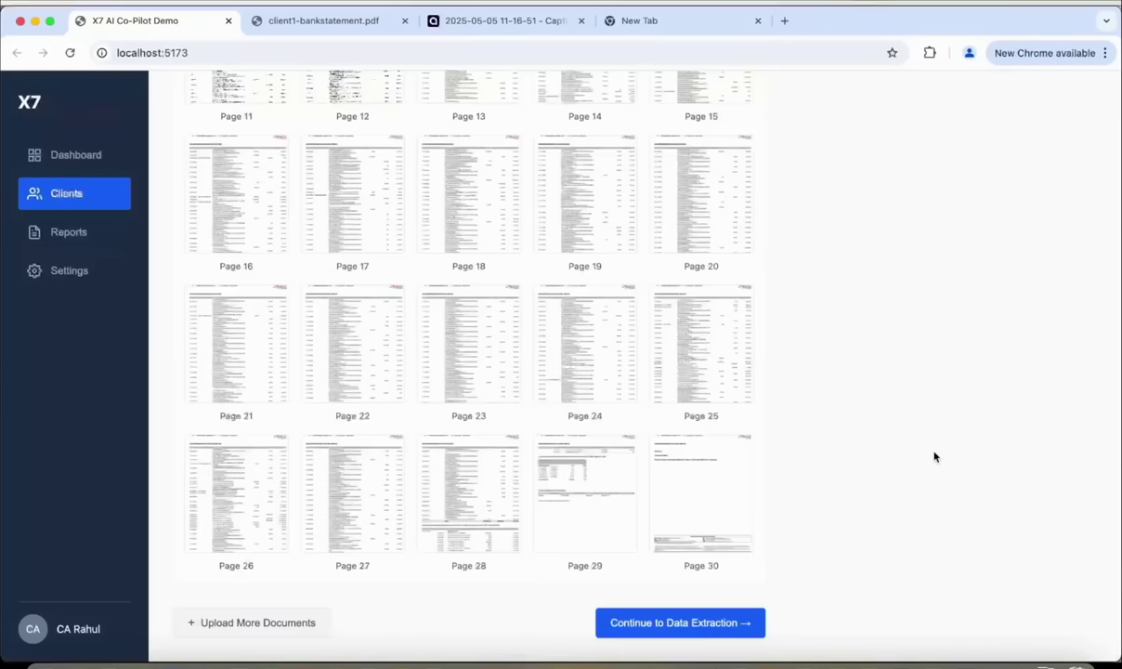
Step: Extract data from all 30 pages, inspect Page 26's transactions, then move to classification
left_click(655, 624)
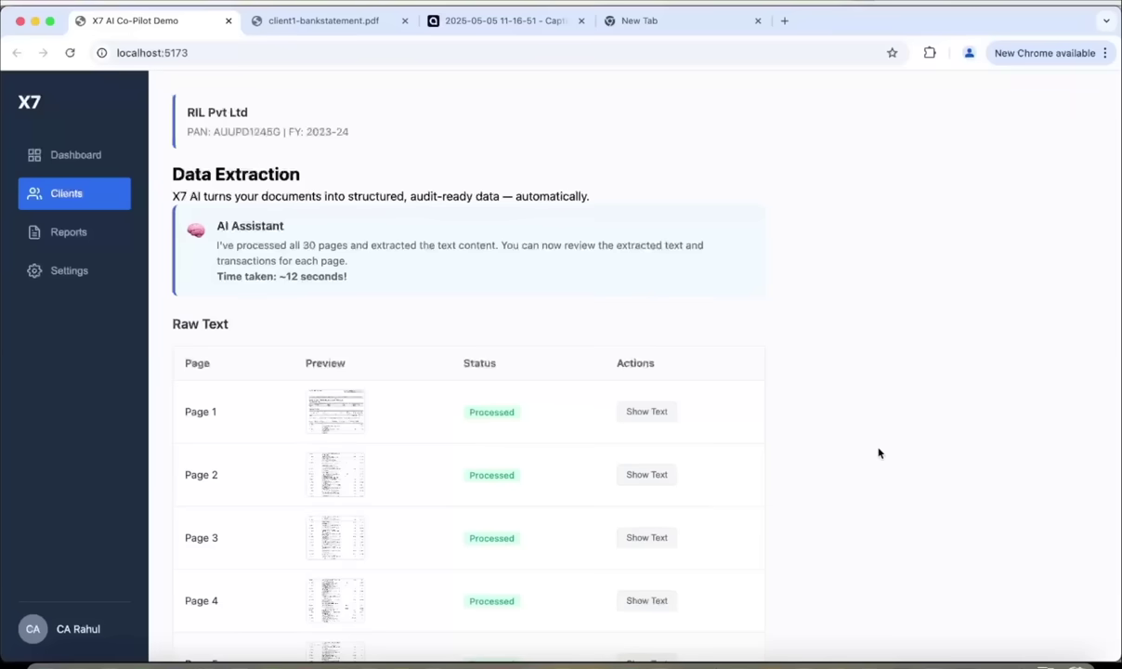
scroll(878, 453, "down", 20)
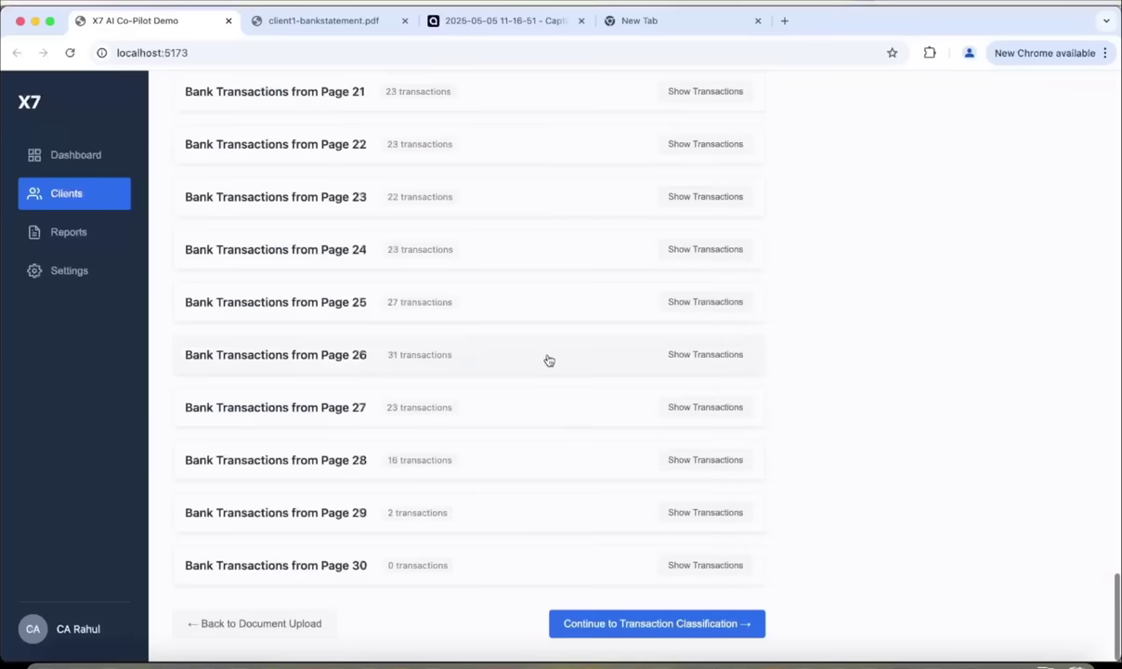
left_click(468, 353)
scroll(493, 501, "down", 5)
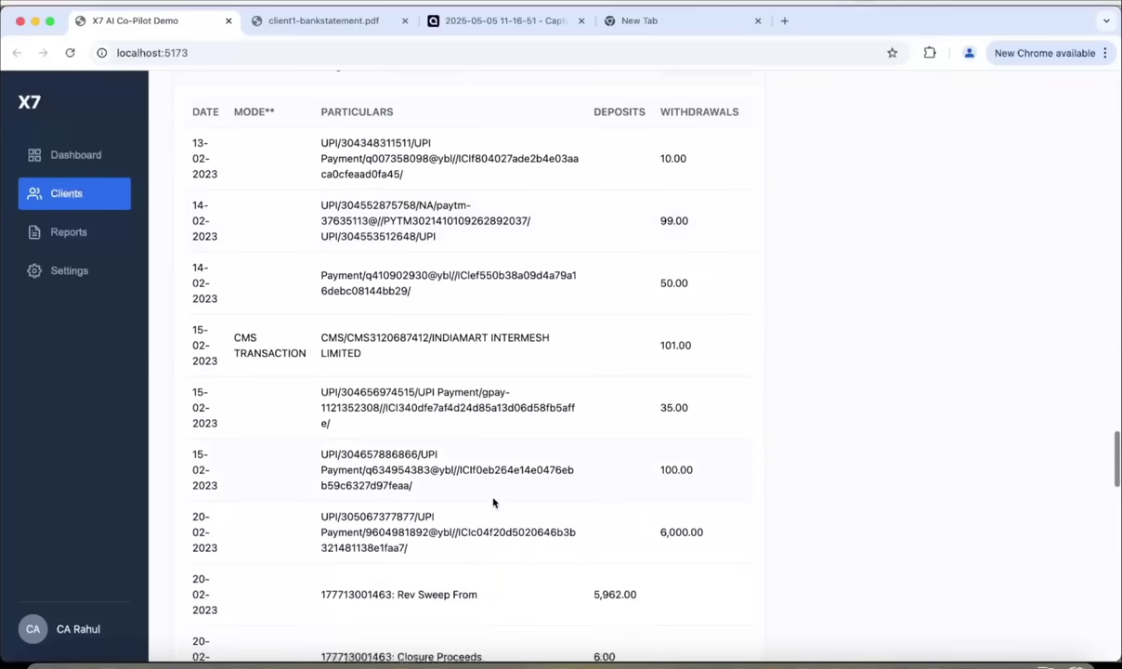
scroll(493, 503, "right", 3)
scroll(493, 502, "left", 3)
scroll(493, 502, "down", 15)
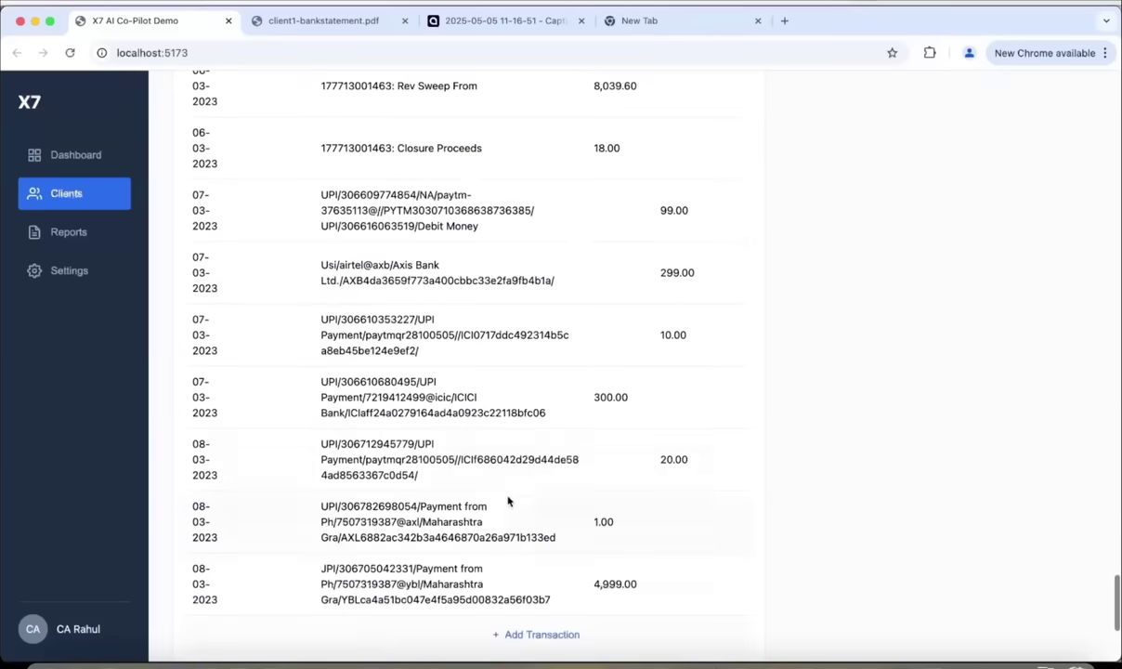
scroll(902, 549, "down", 5)
left_click(667, 623)
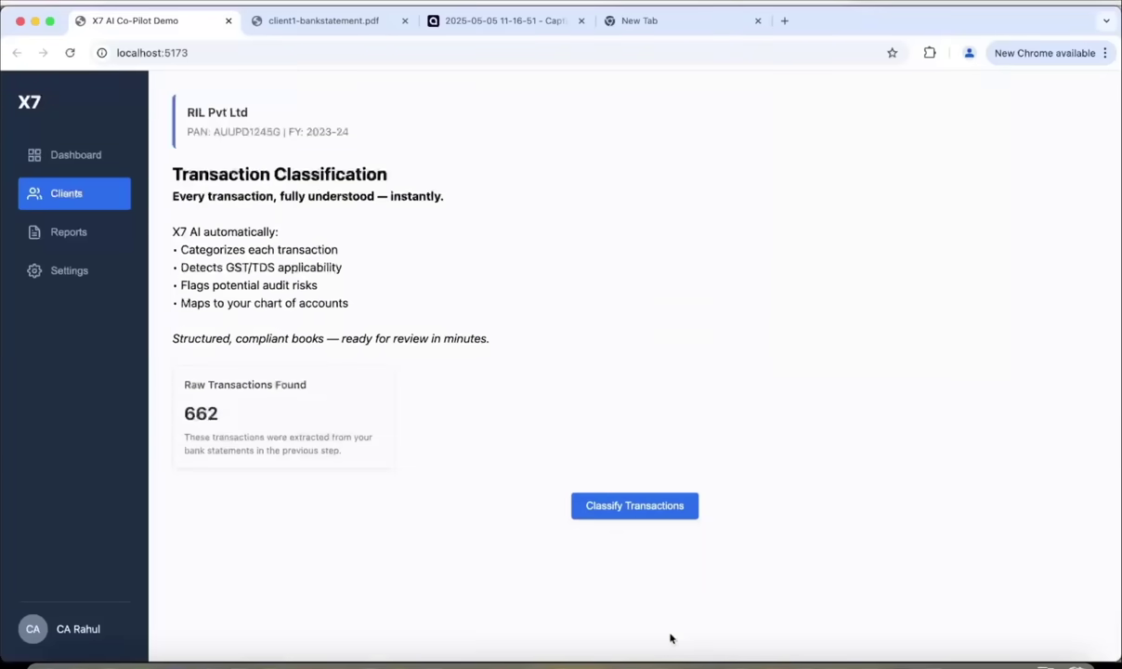
Step: Classify the 662 transactions, review the 53 flagged ones, and accept all of them
left_click(661, 513)
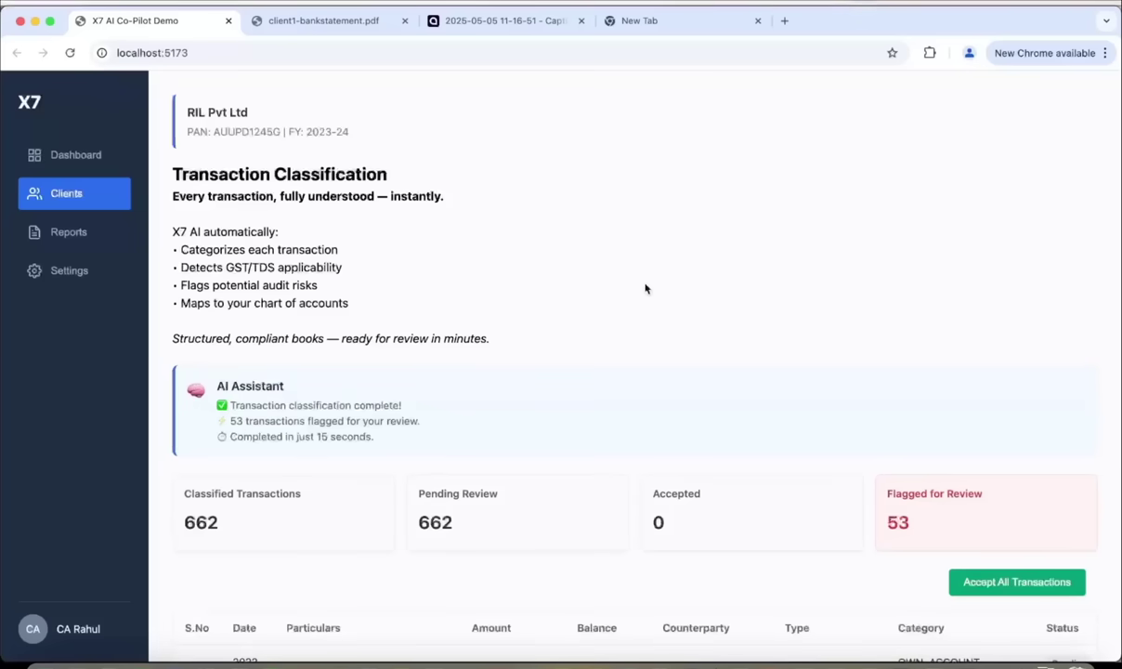
double_click(212, 521)
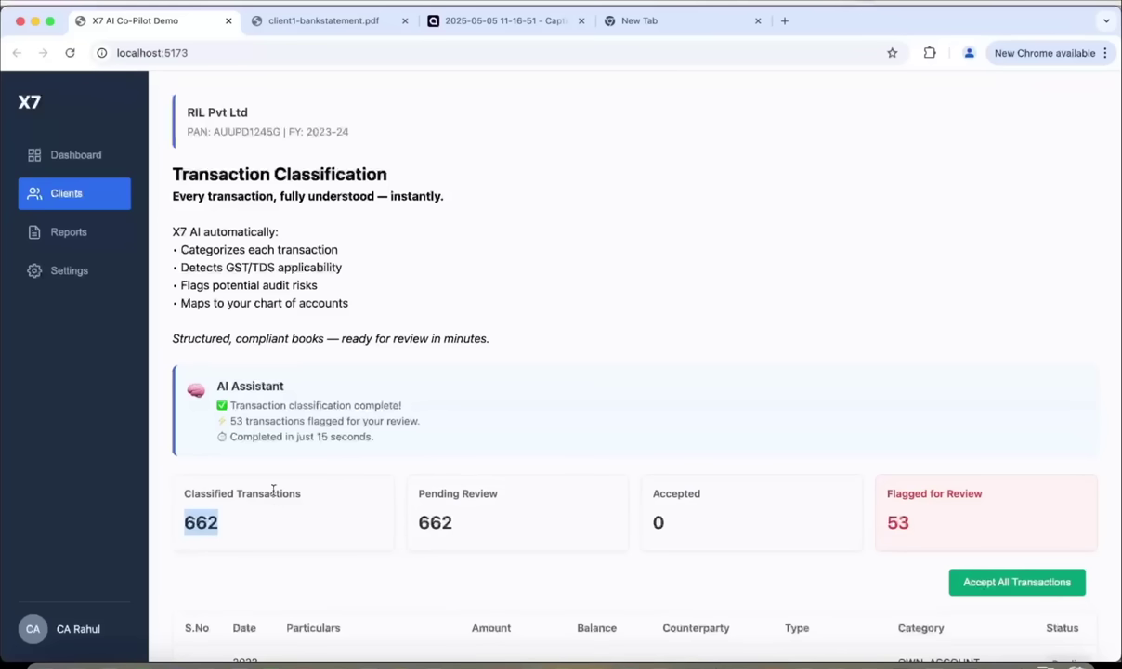
triple_click(248, 420)
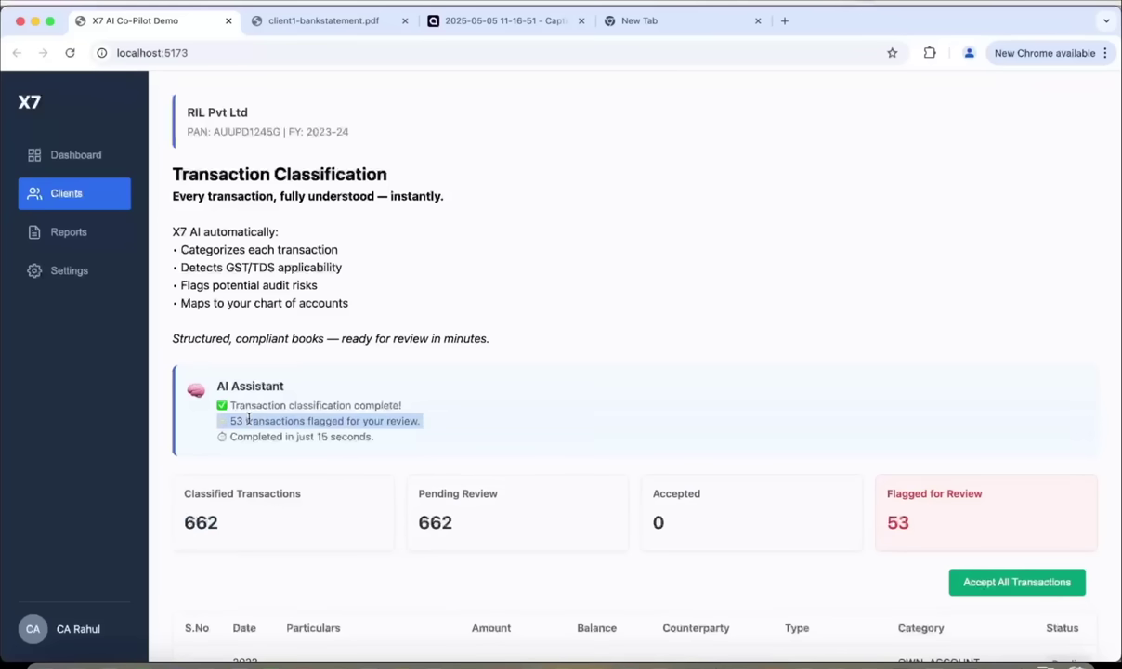
triple_click(306, 436)
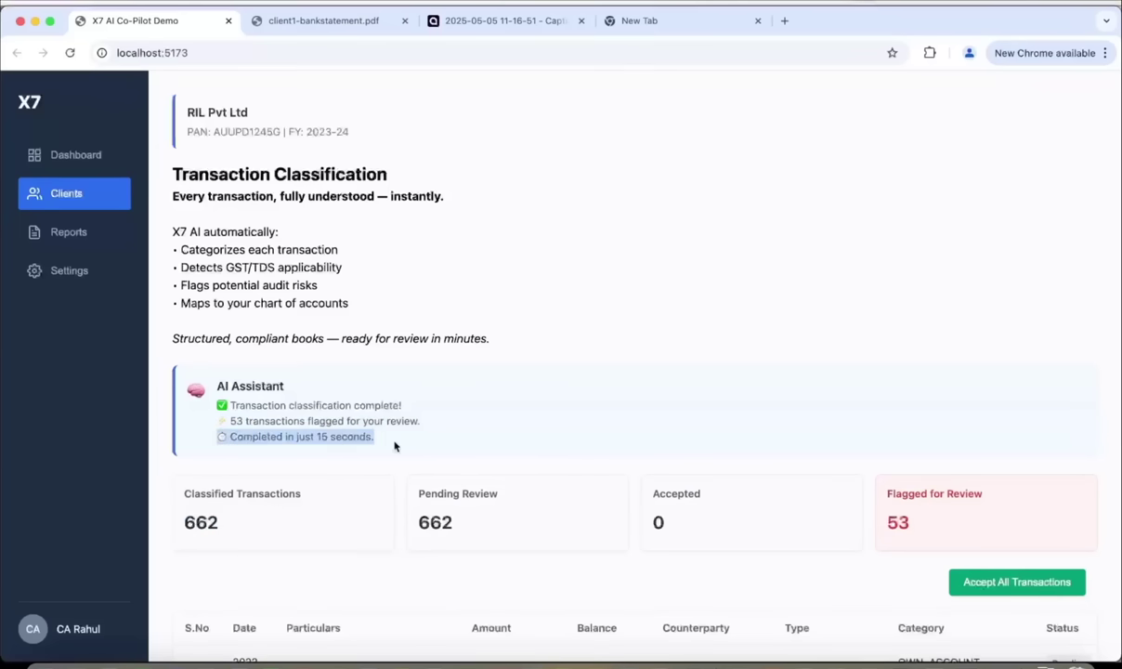
scroll(393, 446, "down", 5)
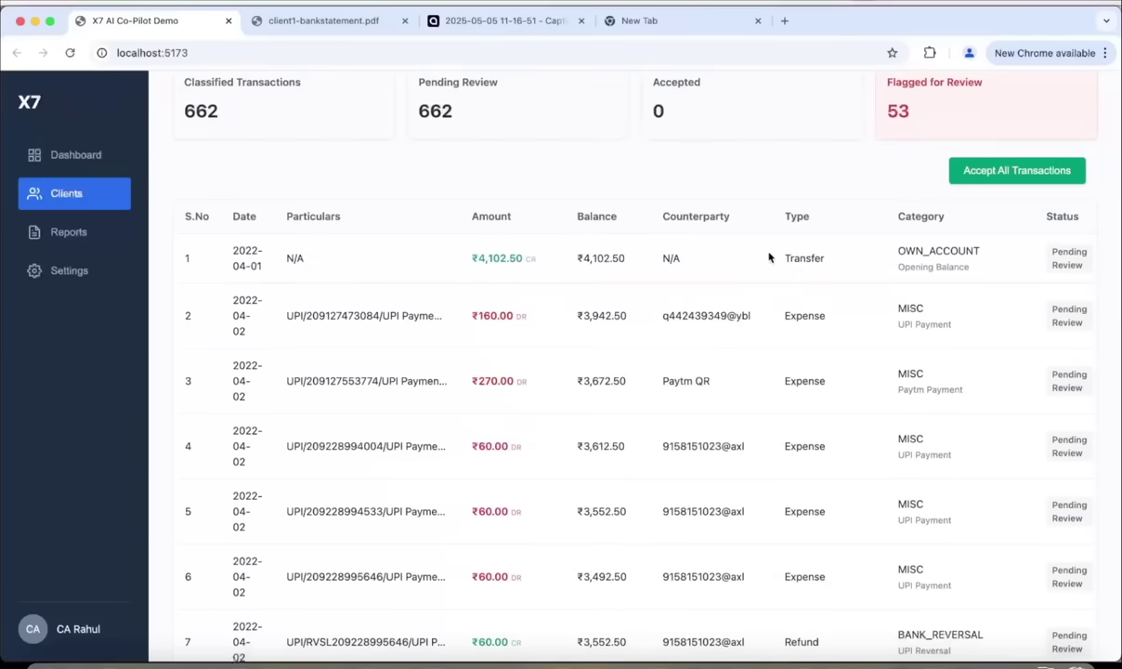
scroll(771, 255, "right", 3)
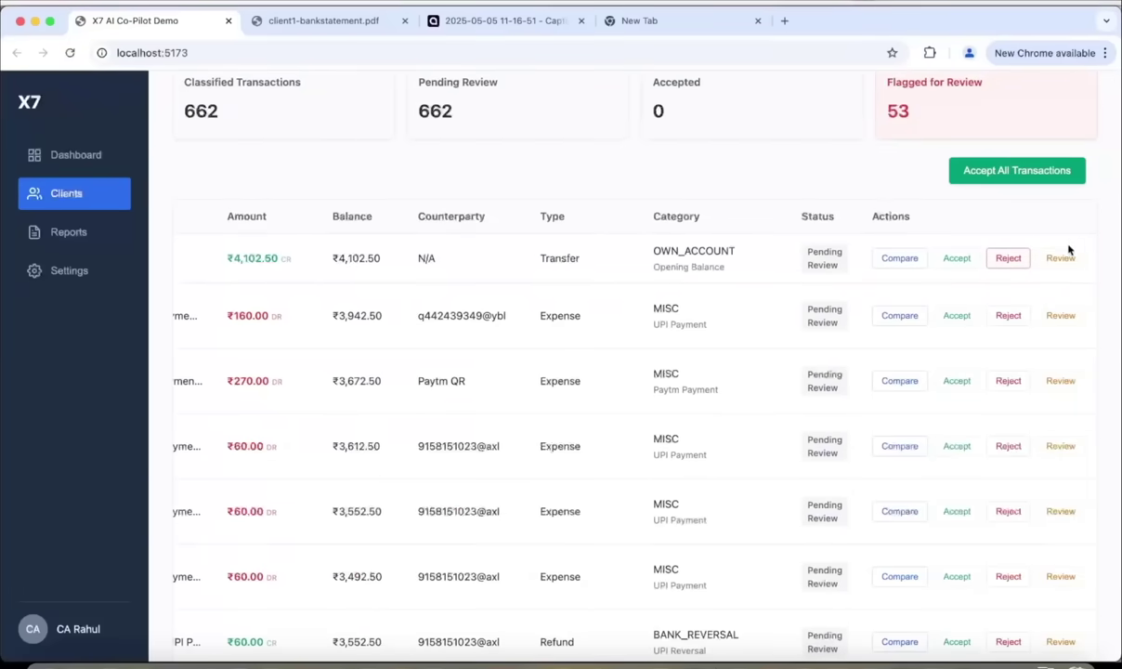
scroll(754, 283, "up", 3)
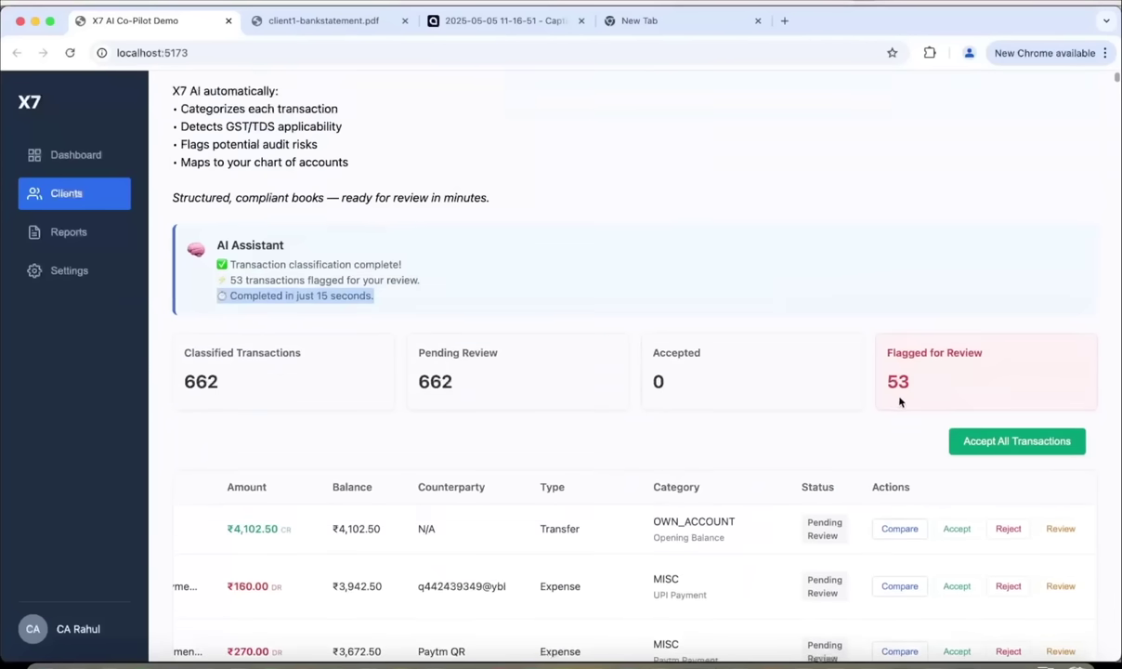
left_click(1004, 444)
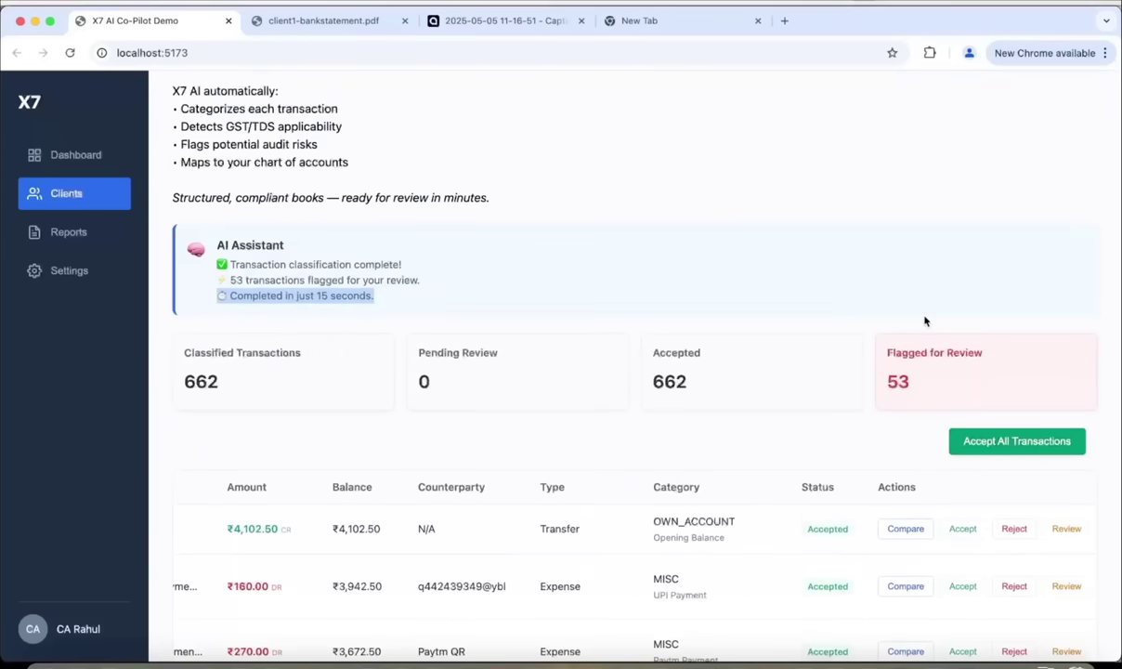
scroll(924, 320, "down", 10)
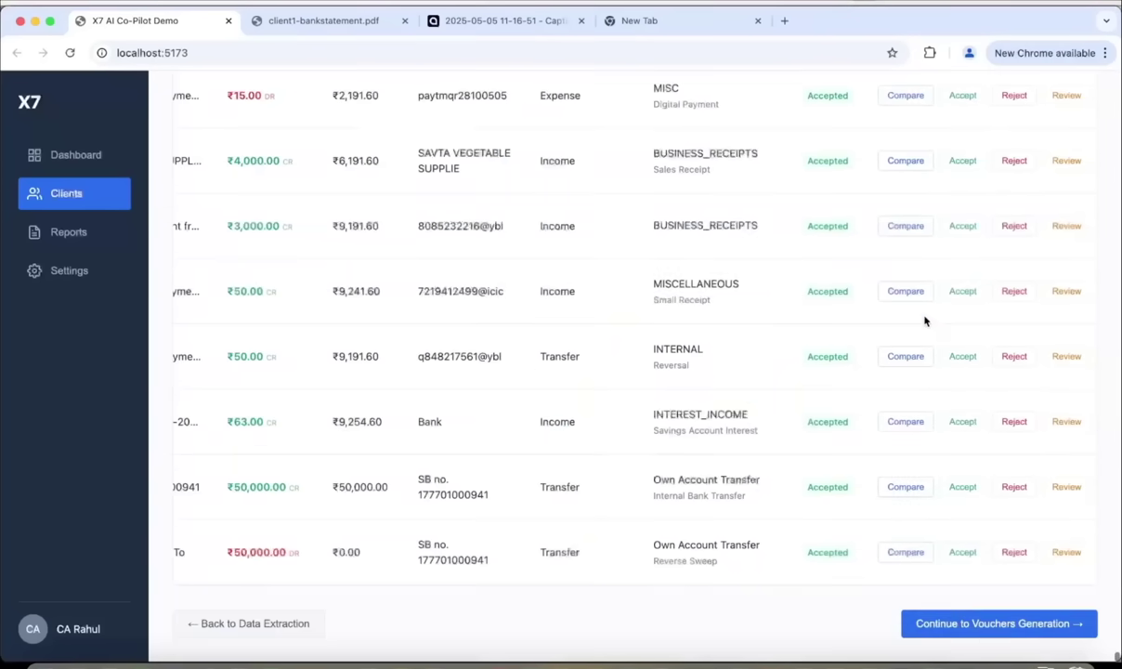
Step: Generate vouchers from the accepted transactions, yielding 662 vouchers with 1637 ledger entries
left_click(987, 635)
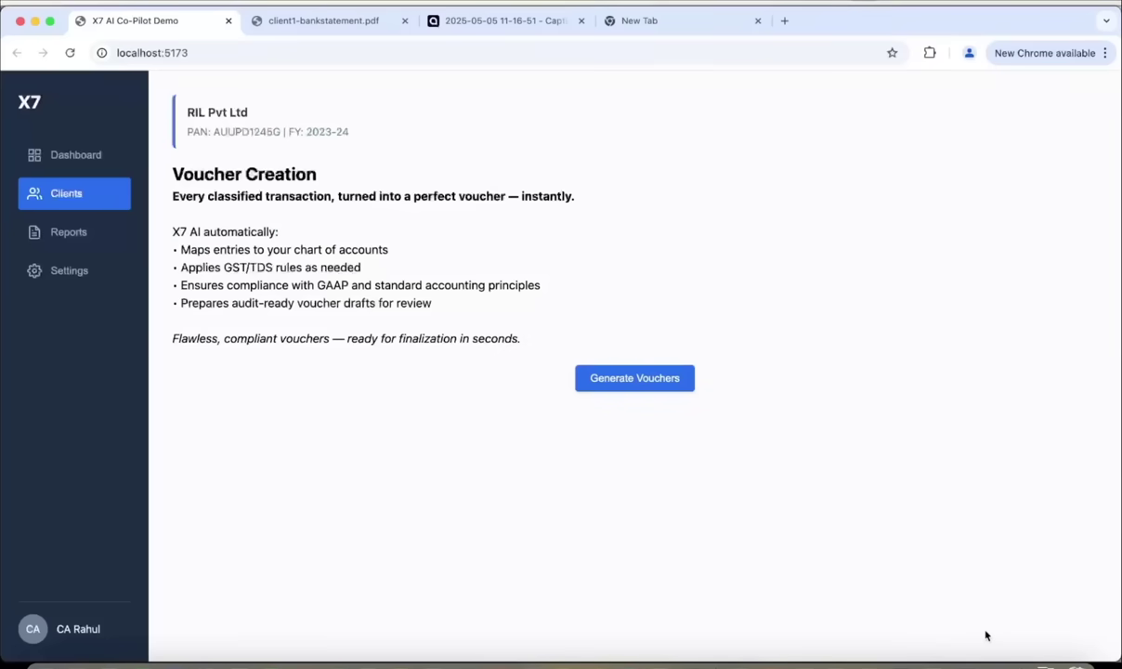
left_click(631, 378)
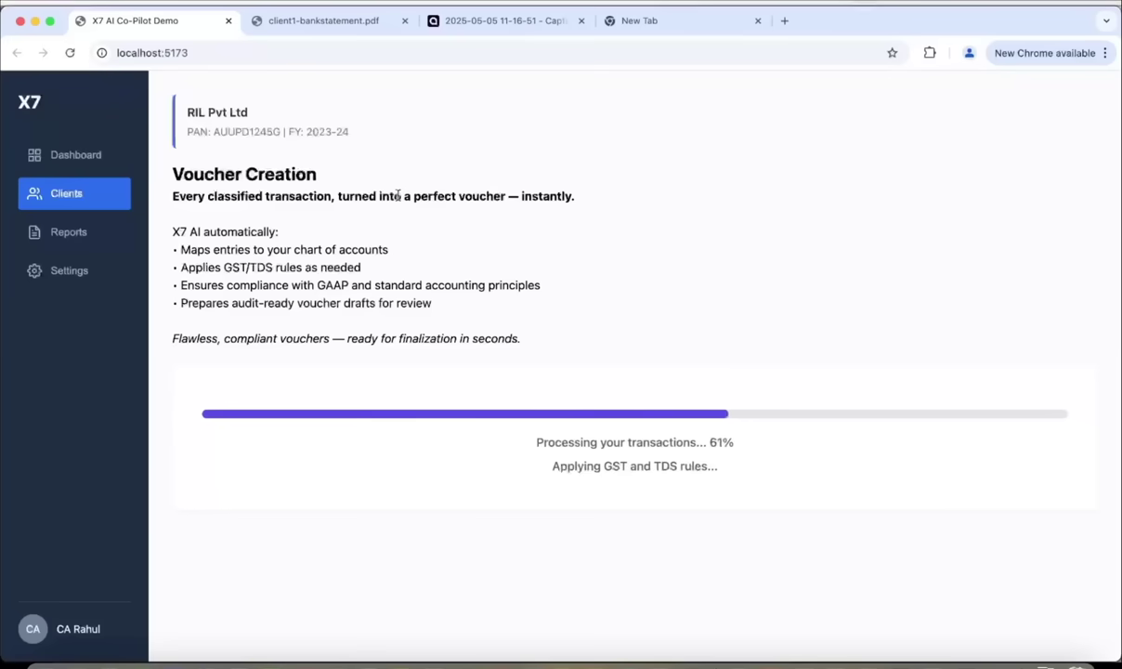
triple_click(237, 251)
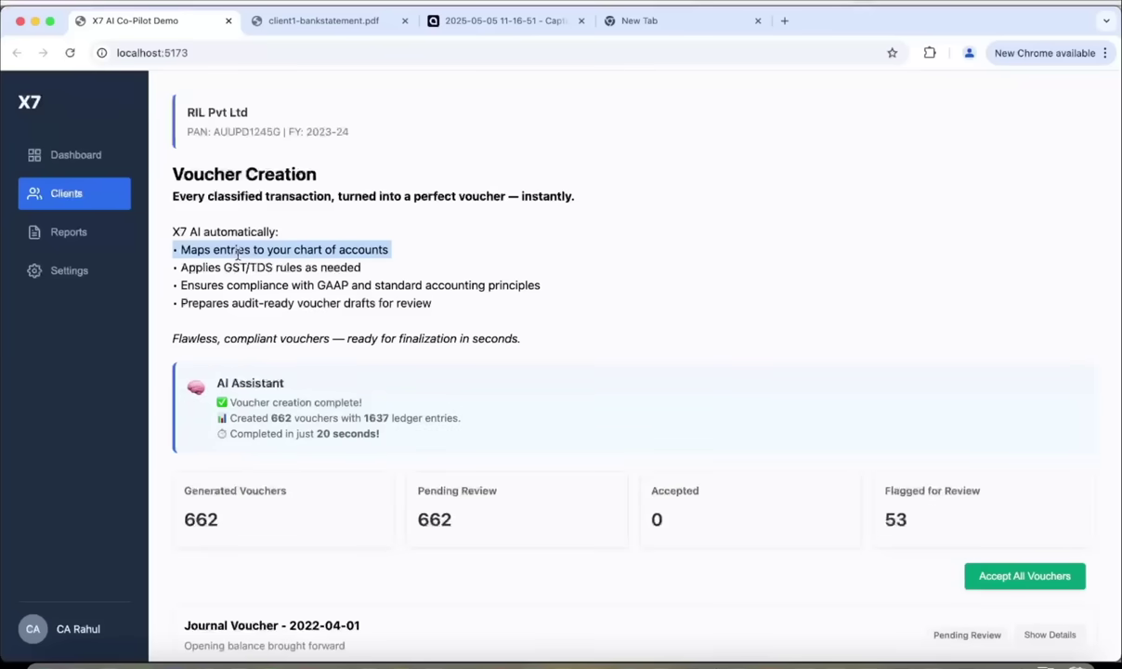
Step: Review the 662 voucher / 1637 entry summary and a 2022-04-02 payment voucher's details
triple_click(291, 304)
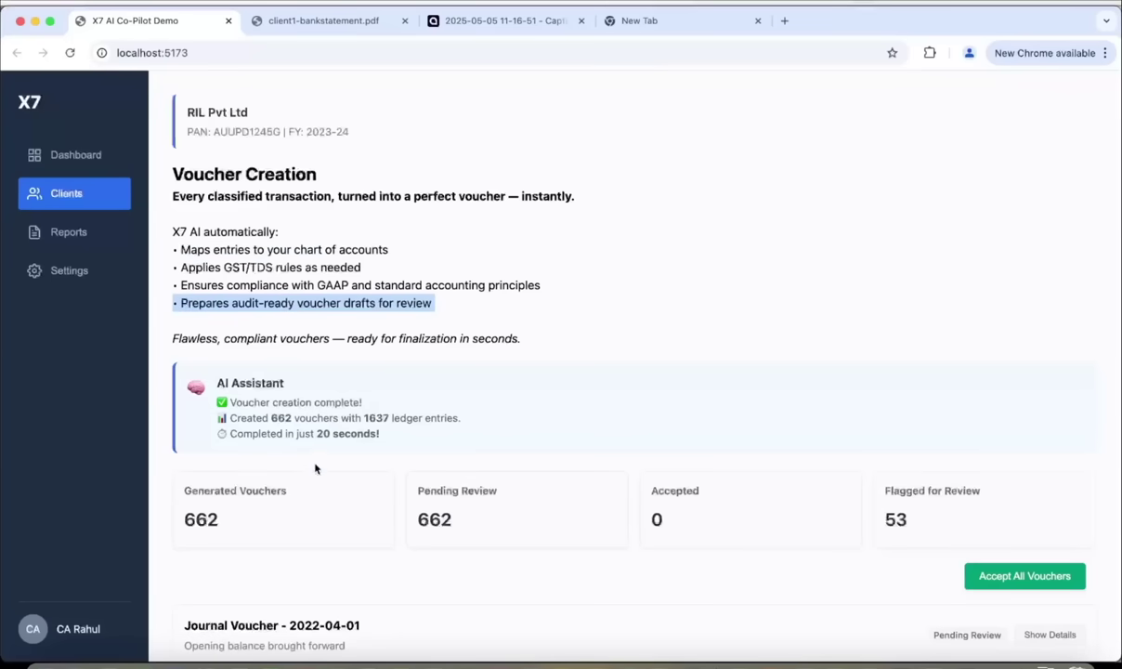
triple_click(254, 436)
double_click(281, 417)
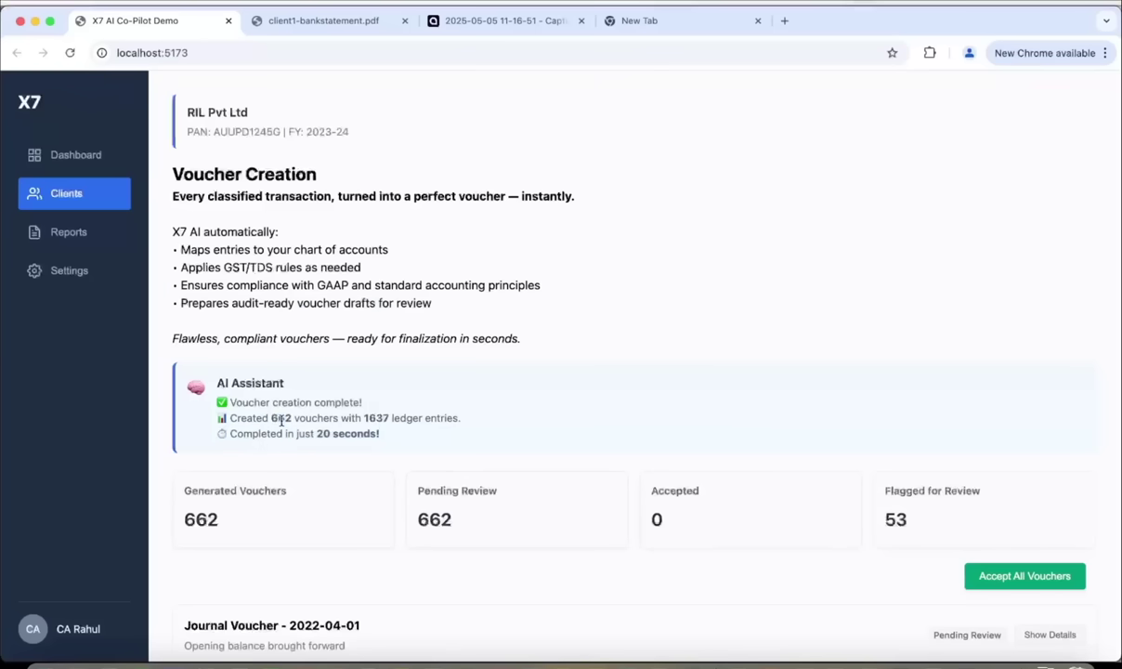
double_click(376, 418)
scroll(563, 532, "down", 10)
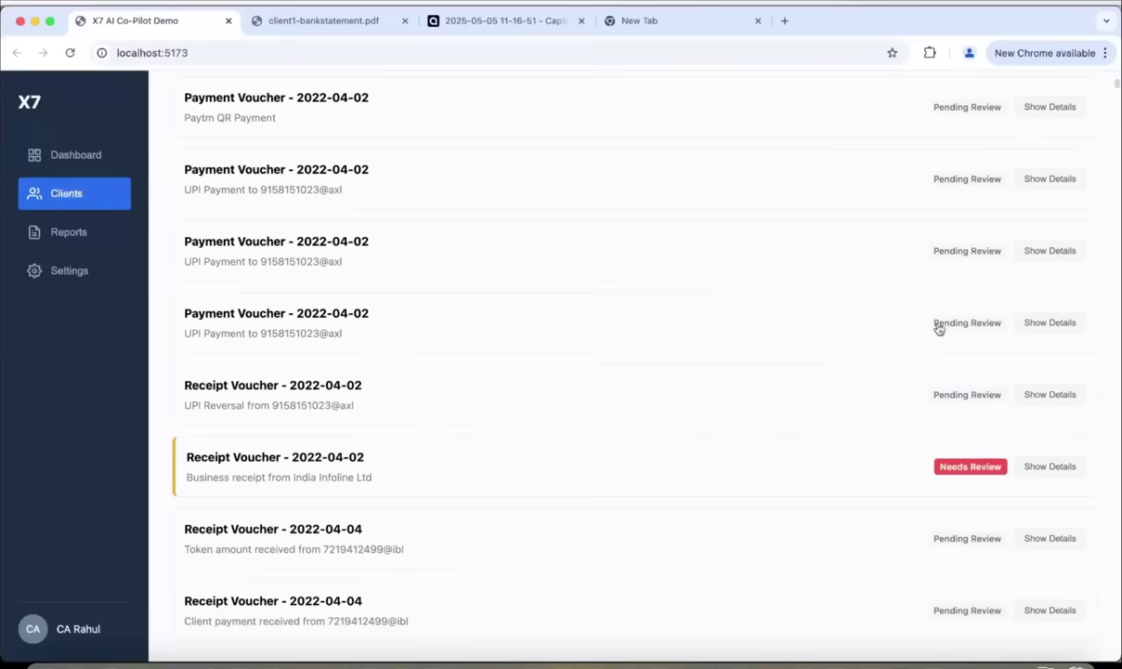
left_click(638, 338)
scroll(492, 386, "down", 2)
scroll(492, 386, "down", 1)
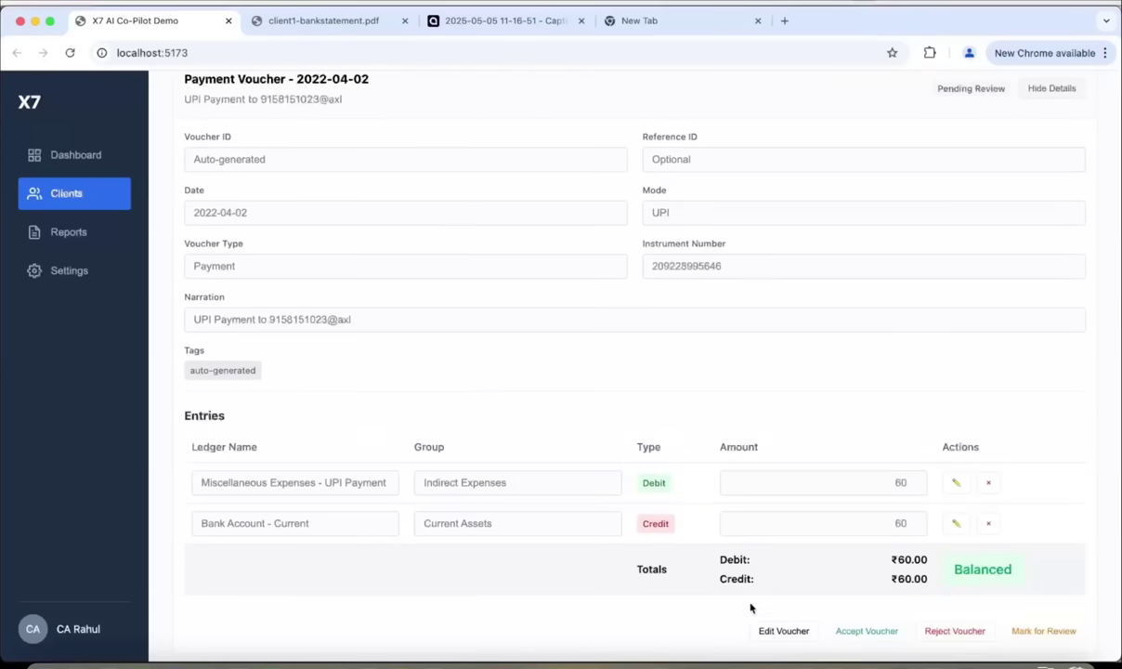
scroll(769, 446, "up", 7)
scroll(769, 435, "up", 2)
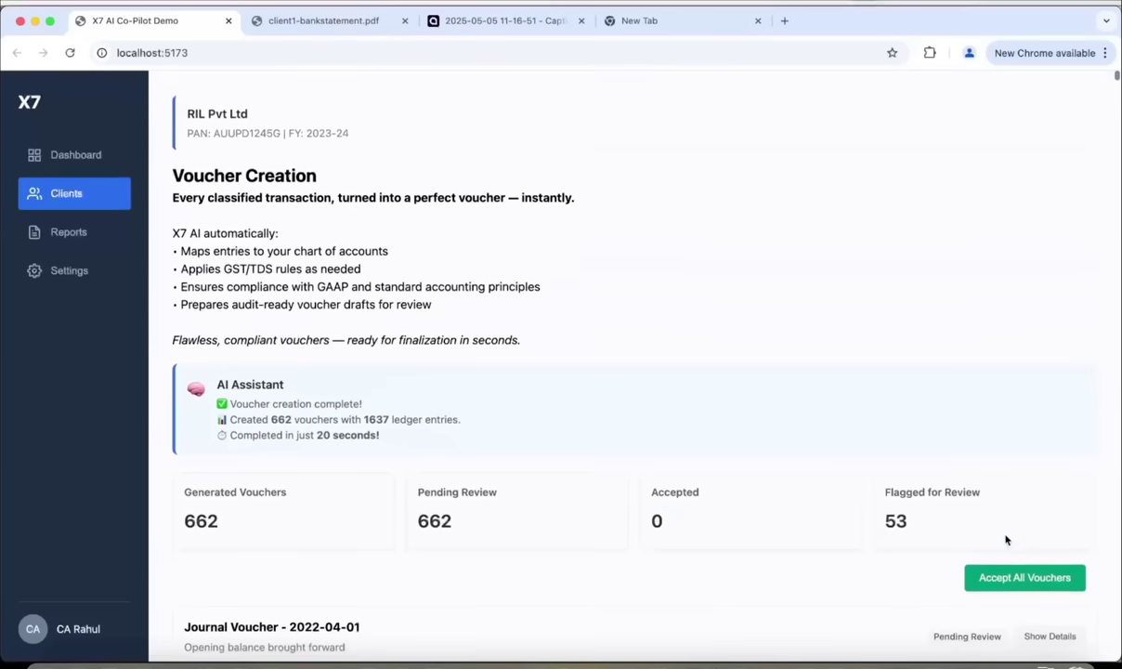
Step: Accept all generated vouchers and move on to the Trial Balance step
left_click(1039, 582)
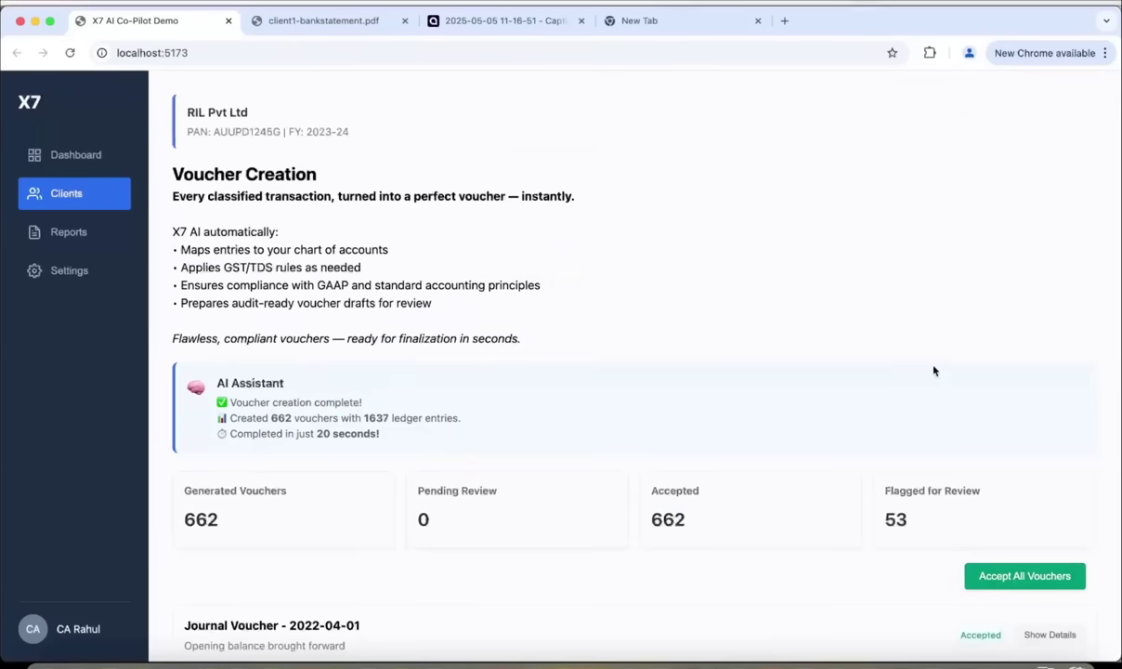
scroll(934, 371, "down", 20)
left_click(1035, 627)
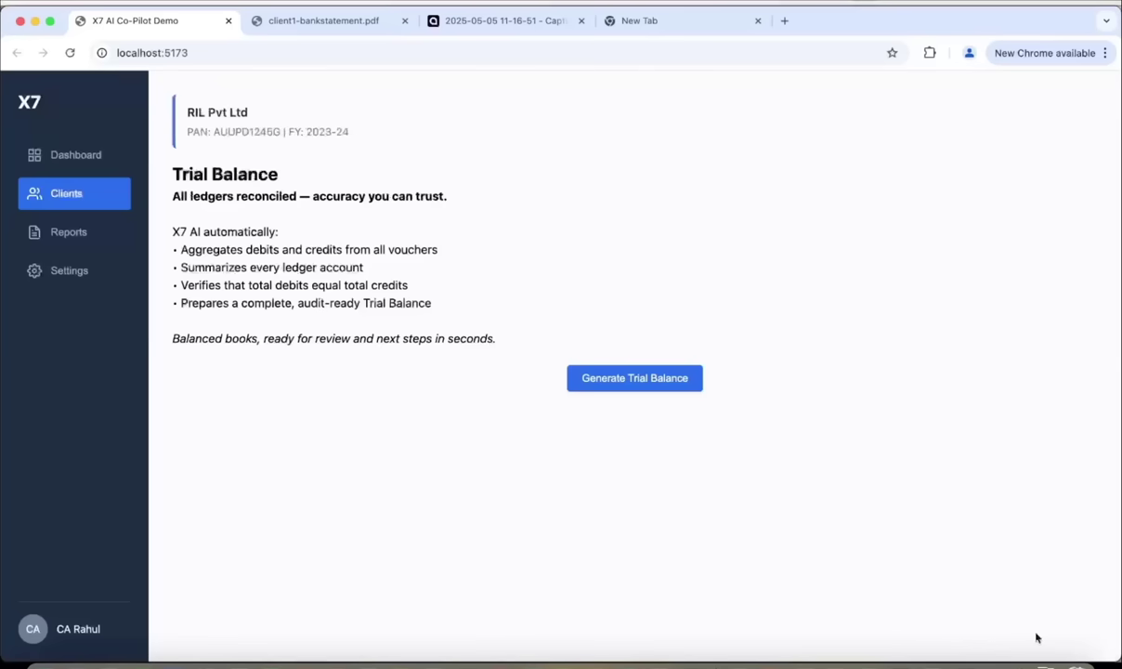
Step: Generate the trial balance and highlight debits and credits of ₹32,00,371.43 and the Balanced status
left_click(648, 375)
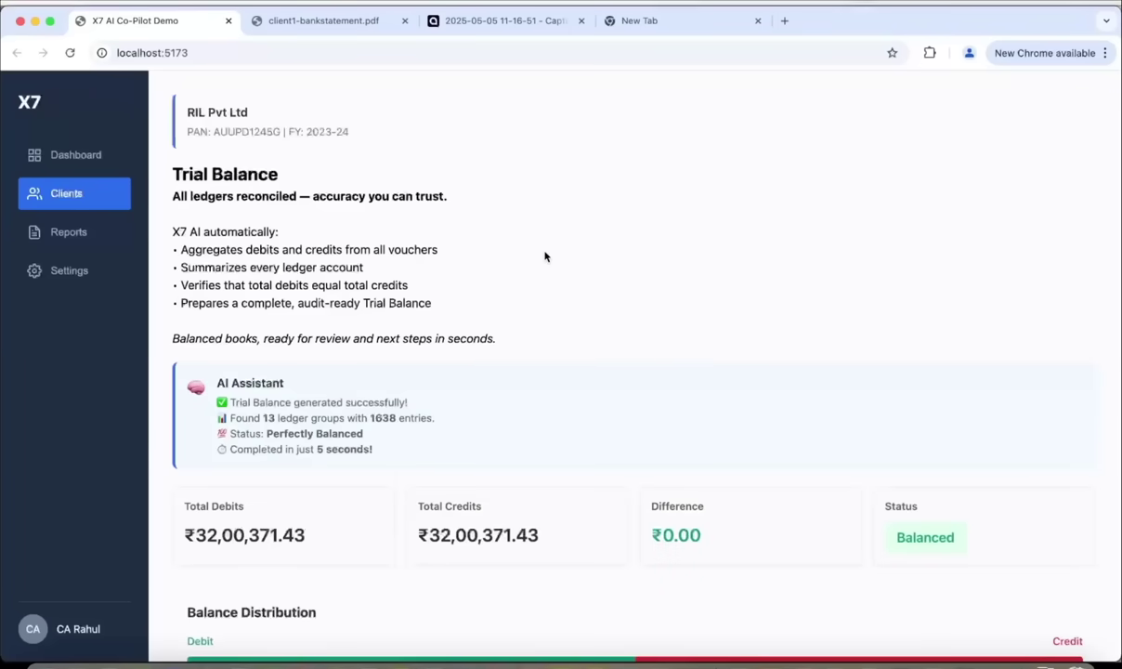
scroll(464, 483, "down", 3)
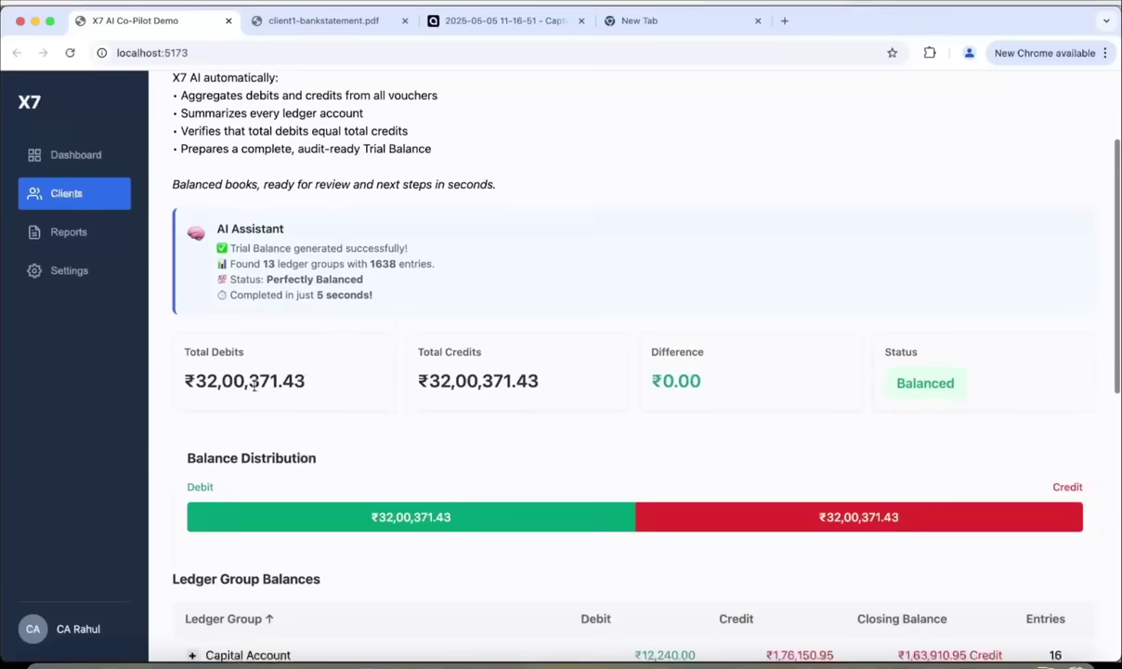
triple_click(238, 379)
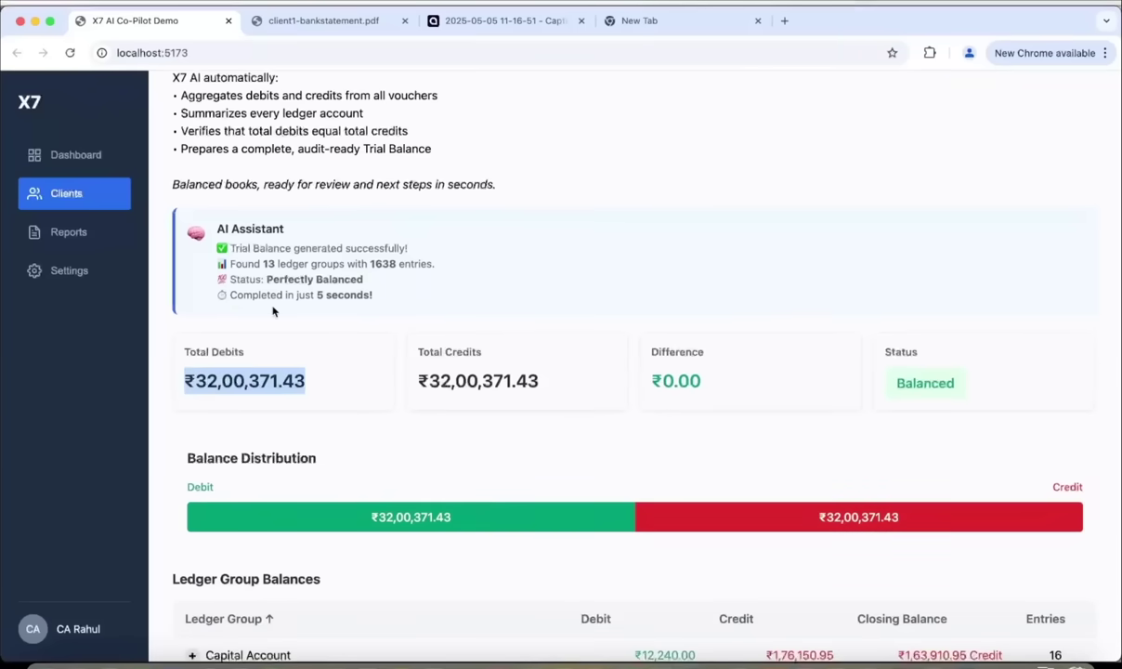
triple_click(508, 382)
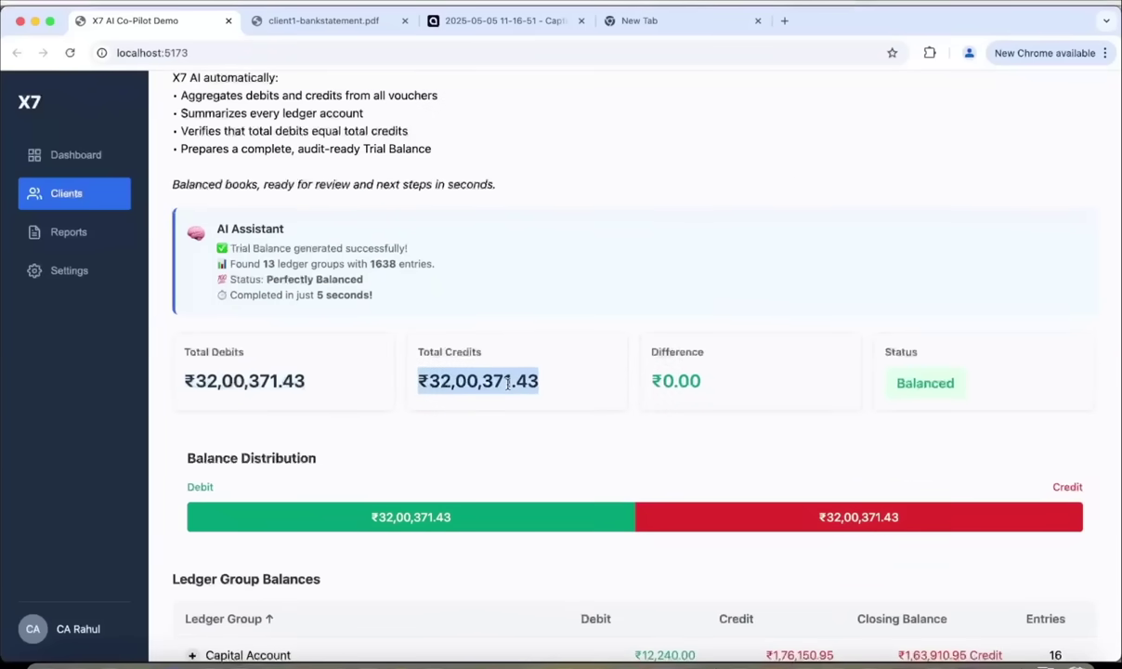
triple_click(929, 387)
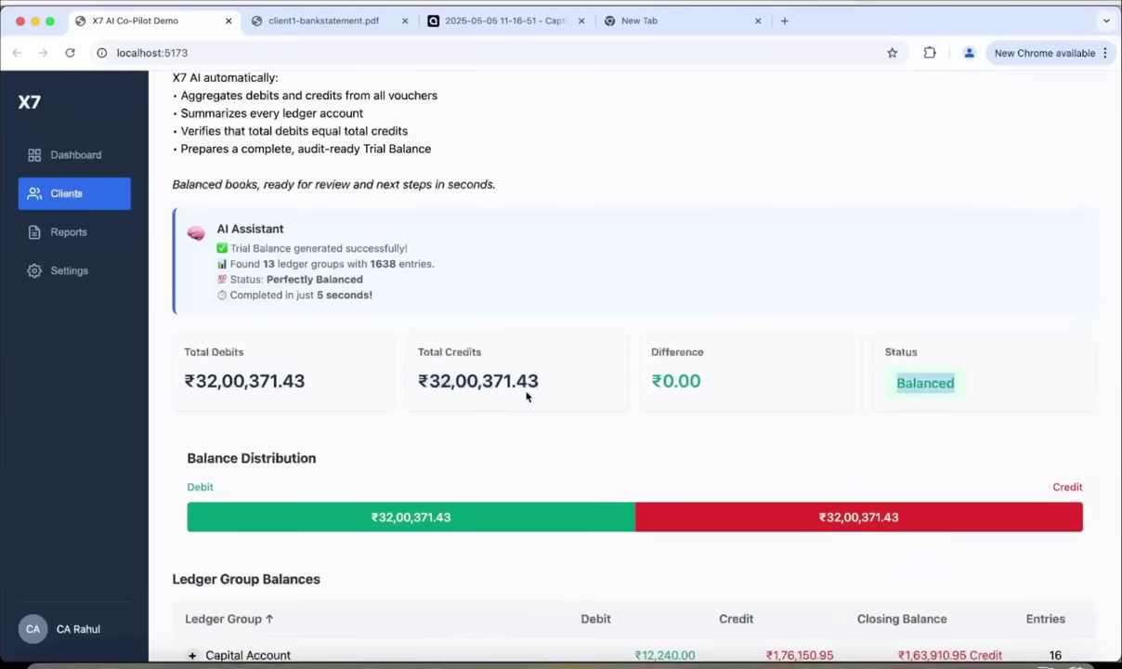
triple_click(489, 377)
Step: Expand the Current Assets and Income ledger groups to review their balances
scroll(516, 393, "down", 6)
scroll(398, 278, "up", 1)
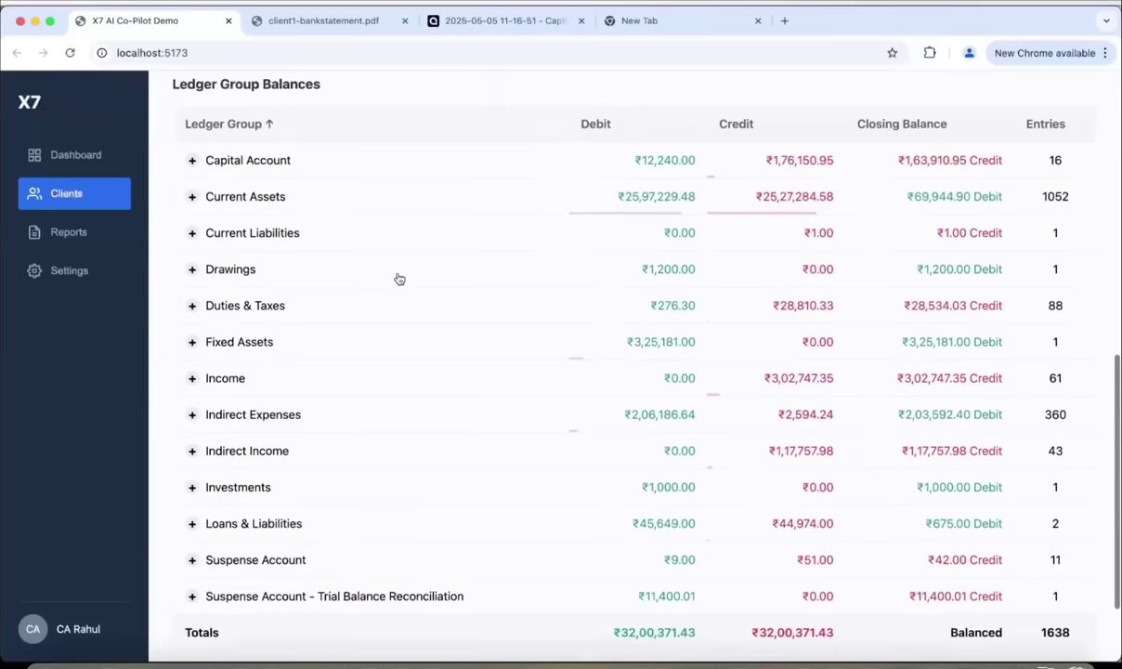
scroll(214, 206, "up", 2)
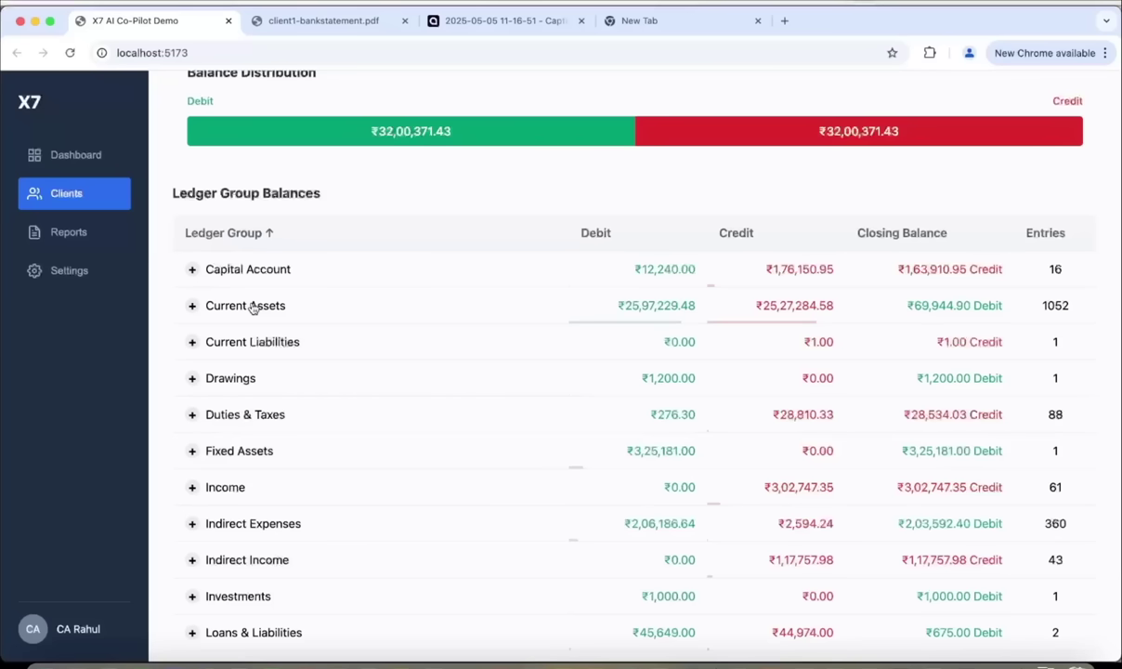
left_click(252, 307)
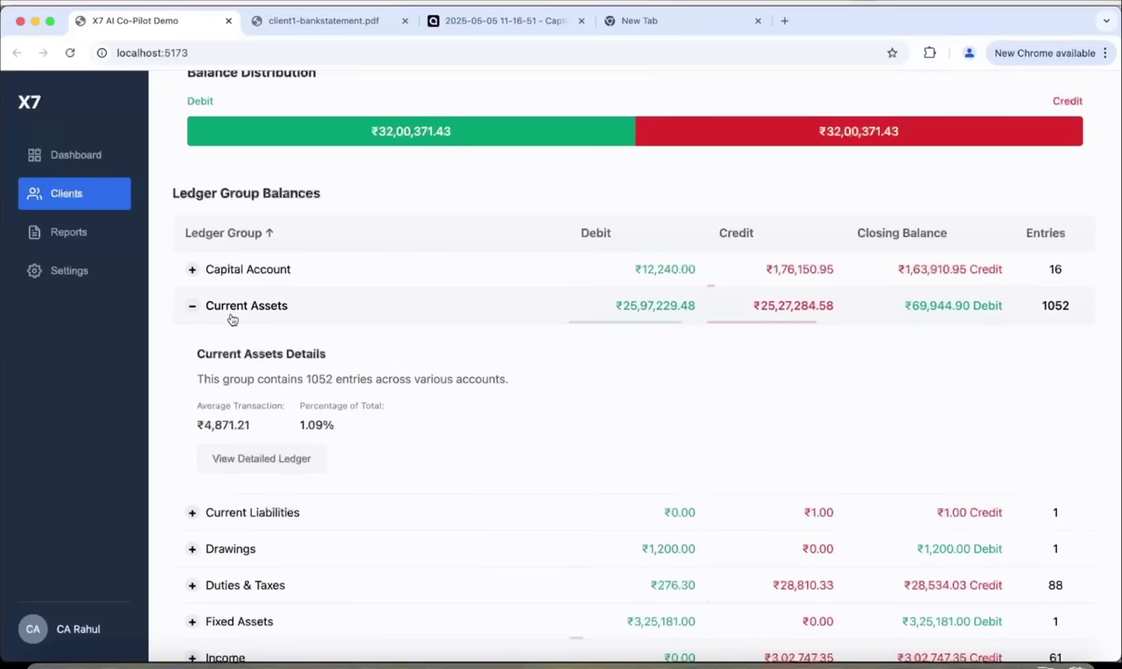
scroll(270, 488, "down", 4)
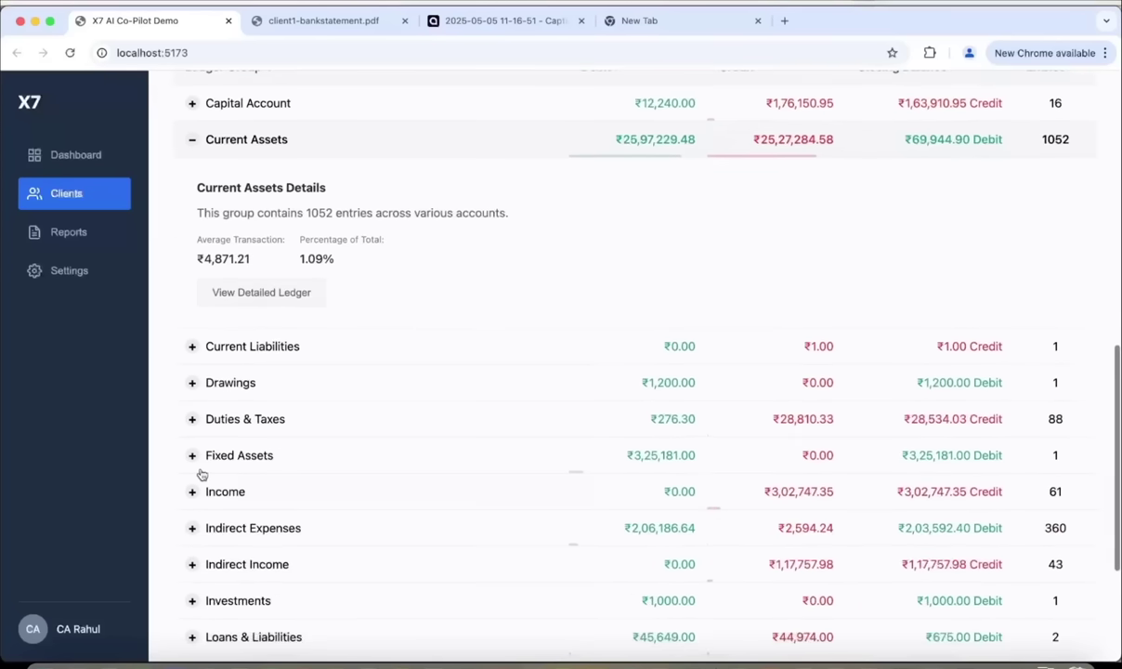
left_click(237, 492)
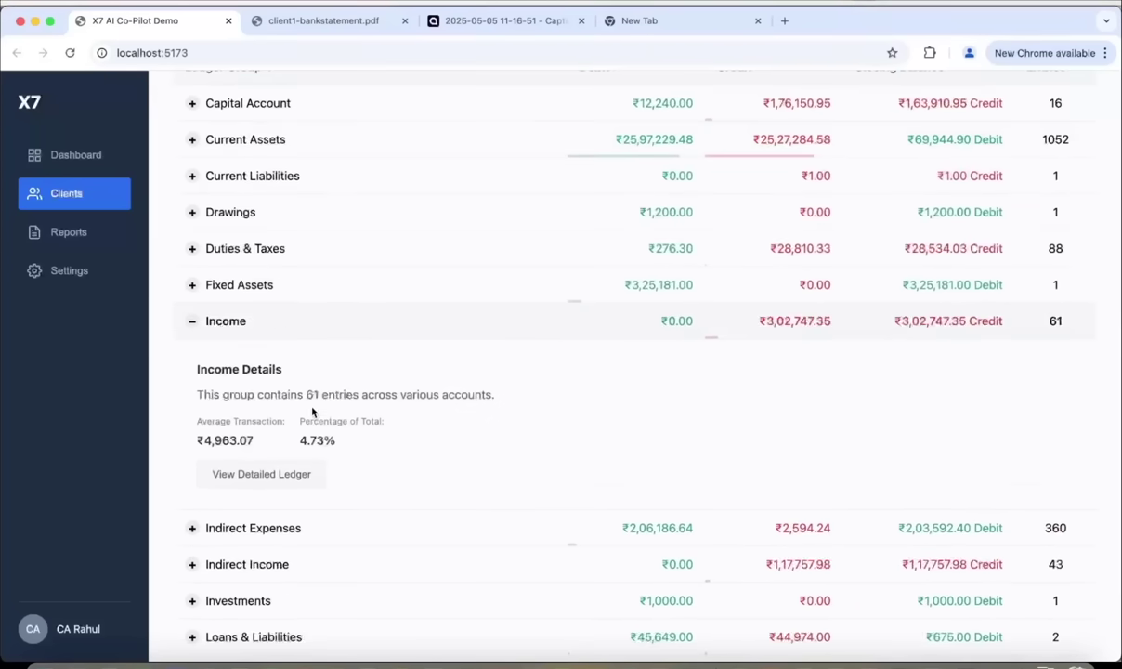
scroll(312, 412, "down", 1)
scroll(287, 444, "down", 5)
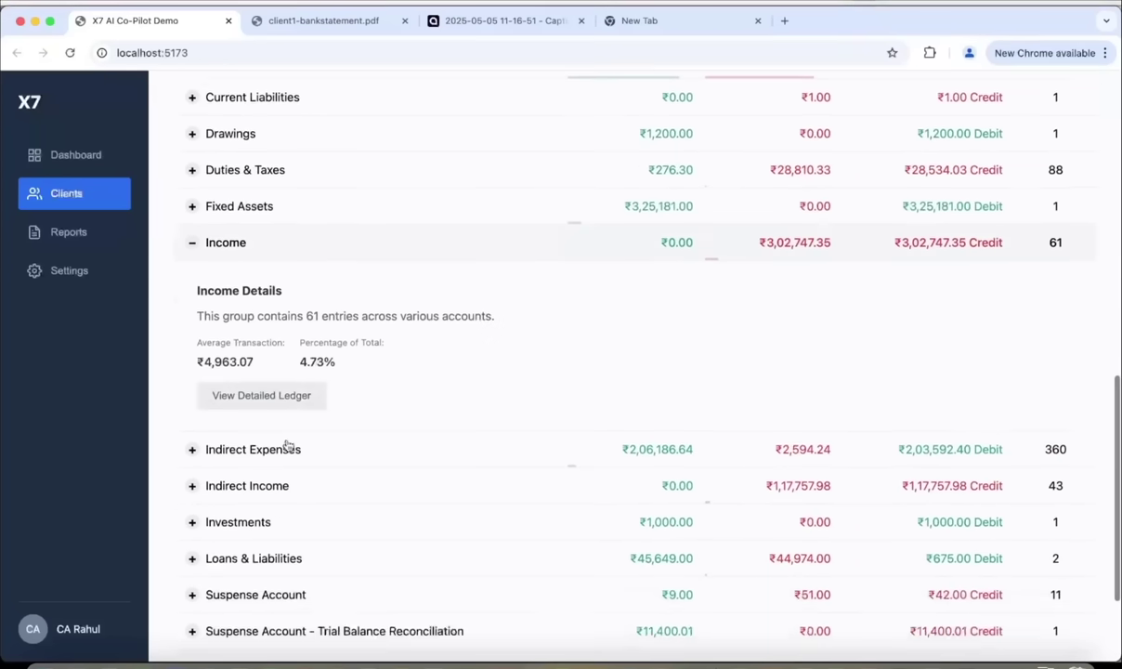
Step: Generate the financial statements for RIL Pvt Ltd, FY 2023-24
left_click(938, 622)
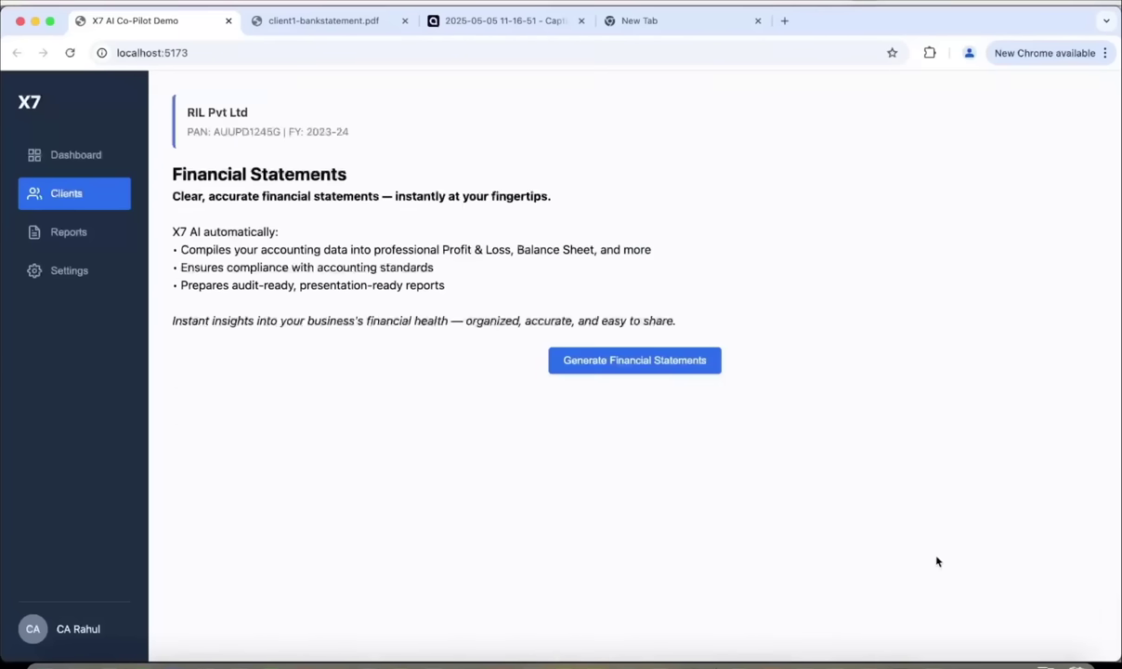
left_click(623, 356)
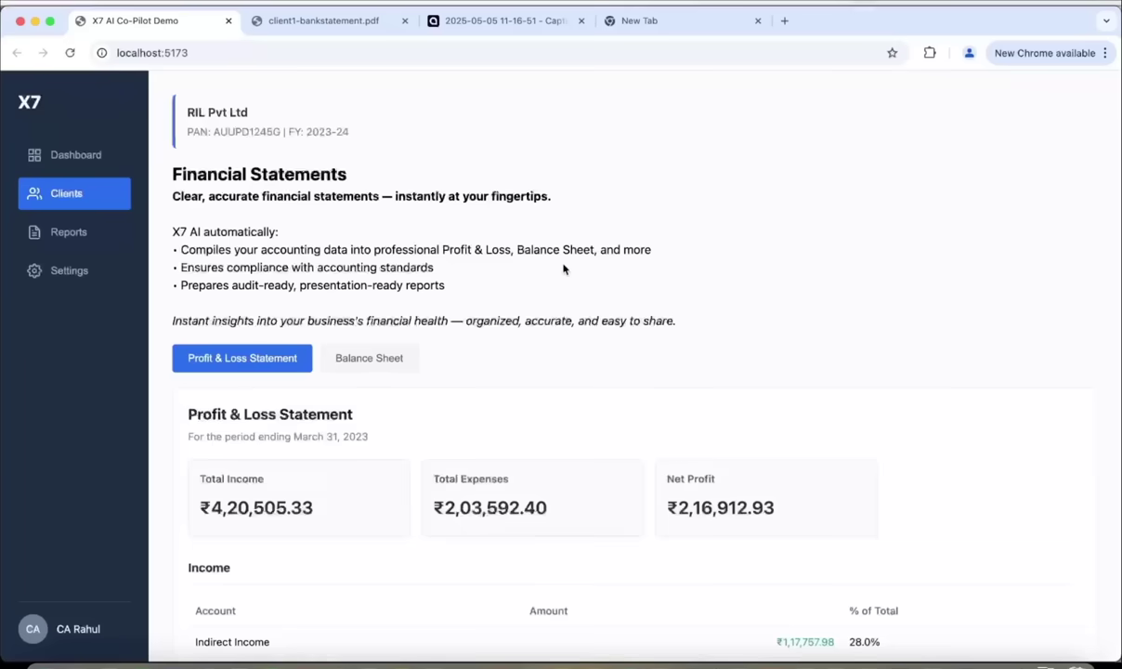
scroll(563, 269, "down", 5)
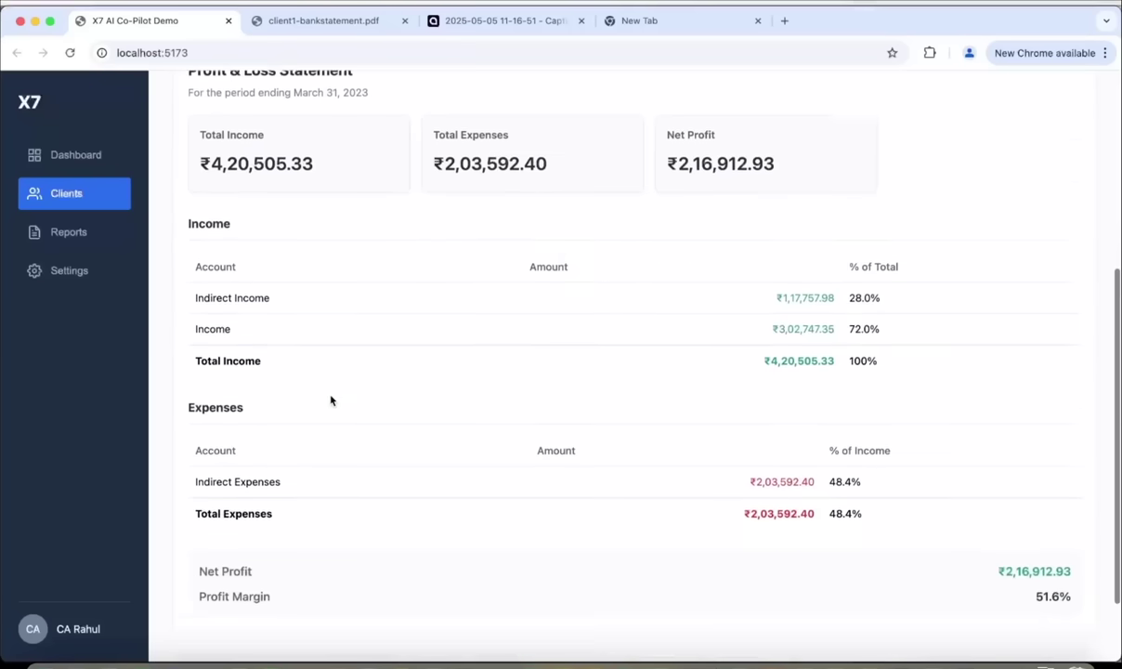
scroll(330, 400, "up", 2)
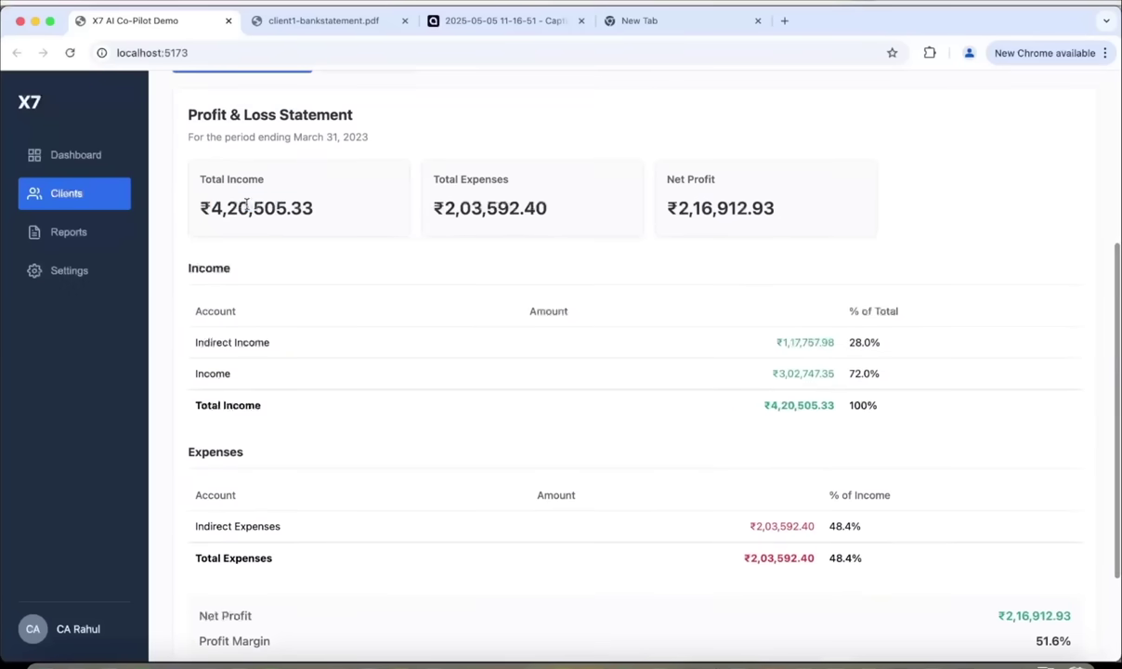
Step: Highlight income ₹4,20,505.33, expenses ₹2,03,592.40, net profit ₹2,16,912.93 and the 51.6% margin
triple_click(307, 221)
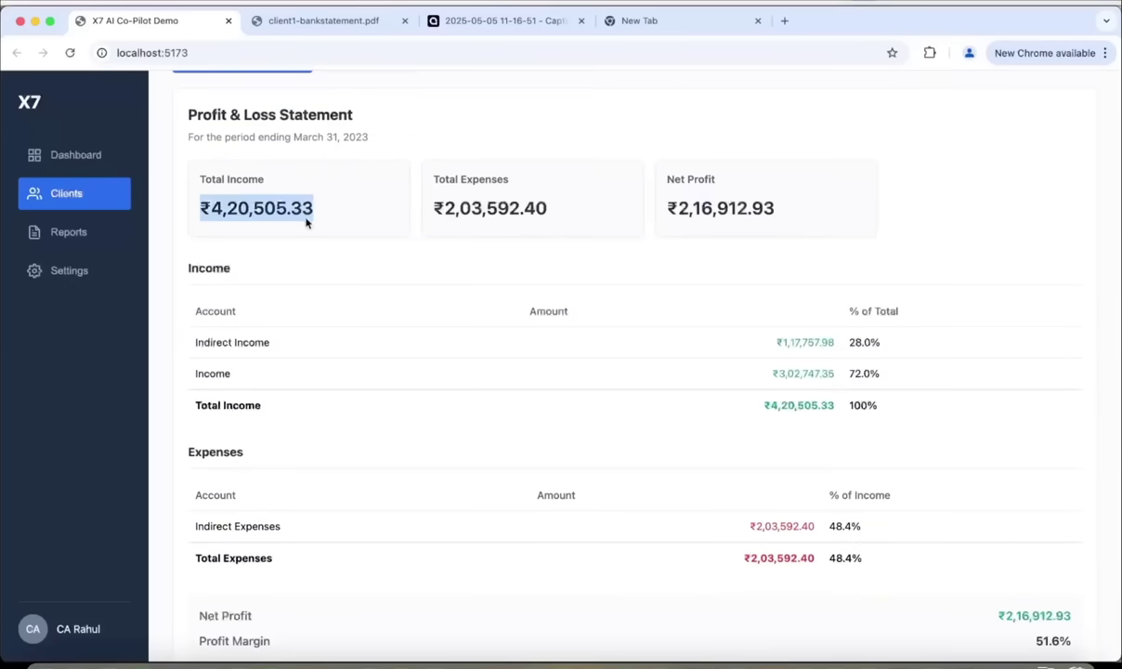
triple_click(494, 212)
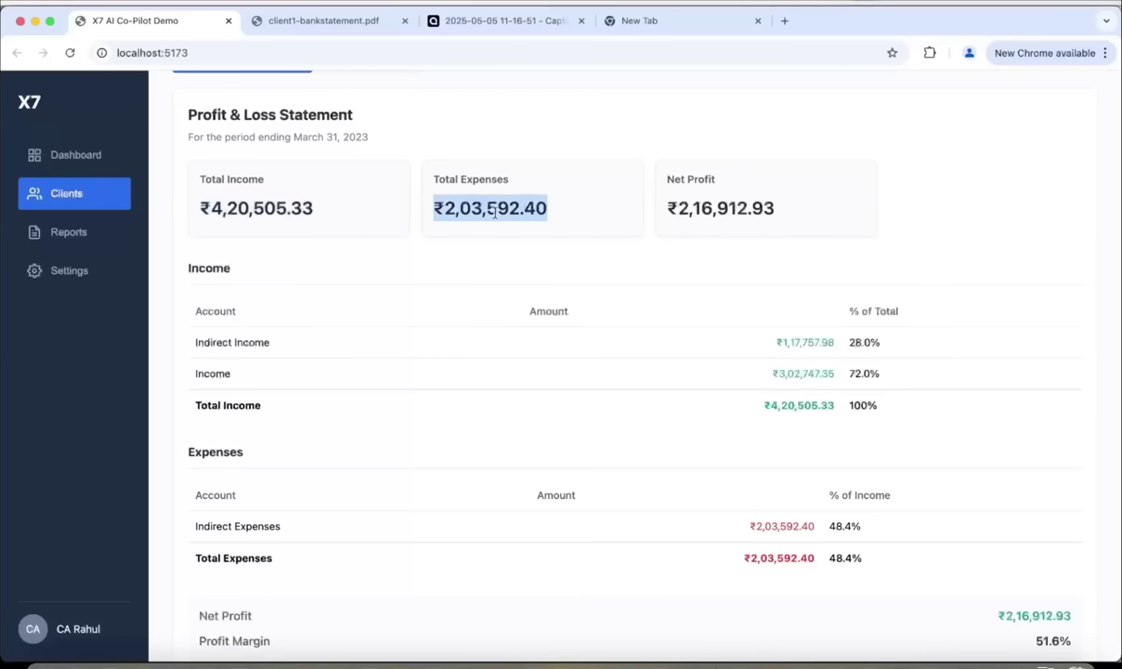
triple_click(680, 207)
scroll(679, 207, "down", 3)
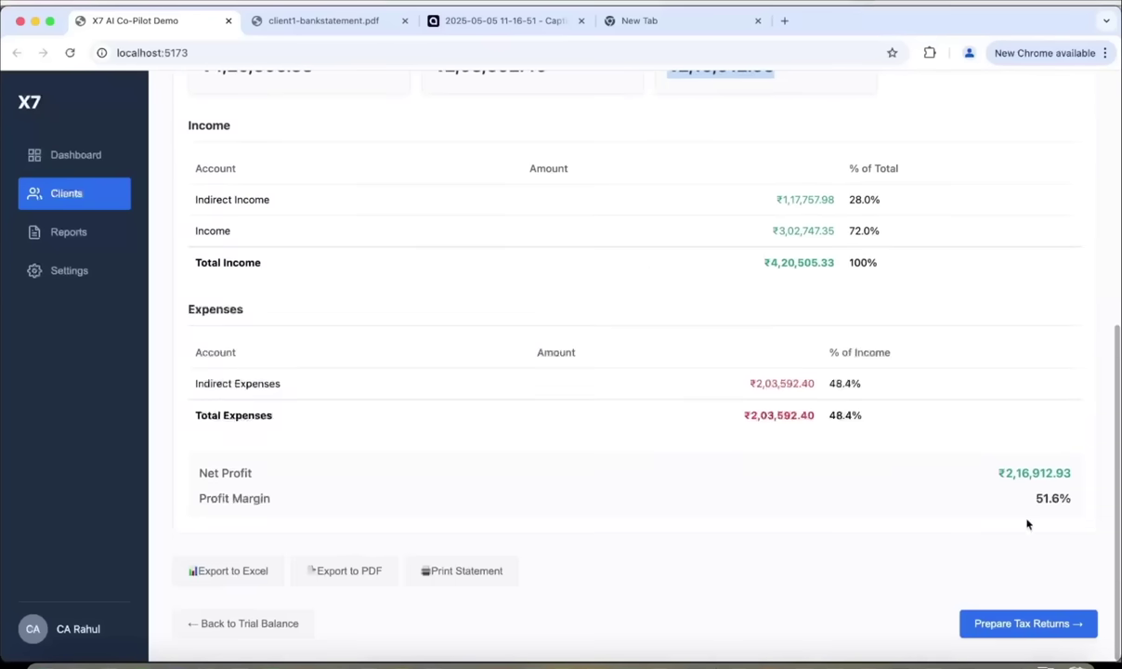
triple_click(1038, 497)
Step: Show the Balance Sheet and highlight assets and liabilities & equity of ₹4,08,200.91 and the ₹0.00 difference
scroll(502, 464, "up", 5)
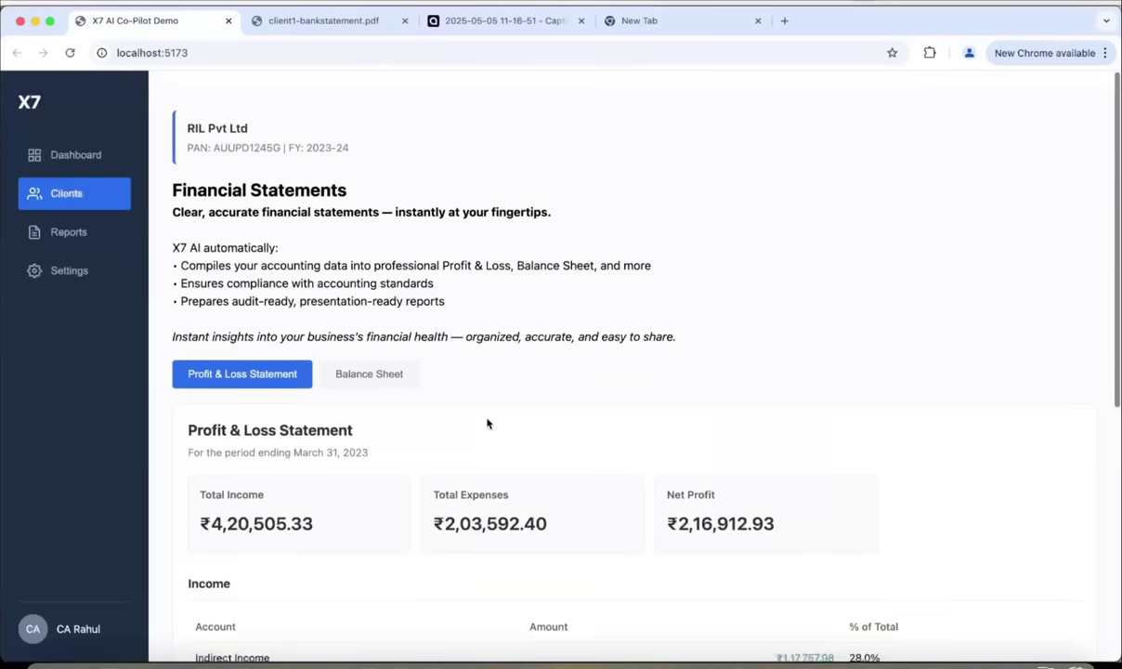
left_click(376, 355)
scroll(401, 483, "down", 3)
scroll(402, 483, "down", 3)
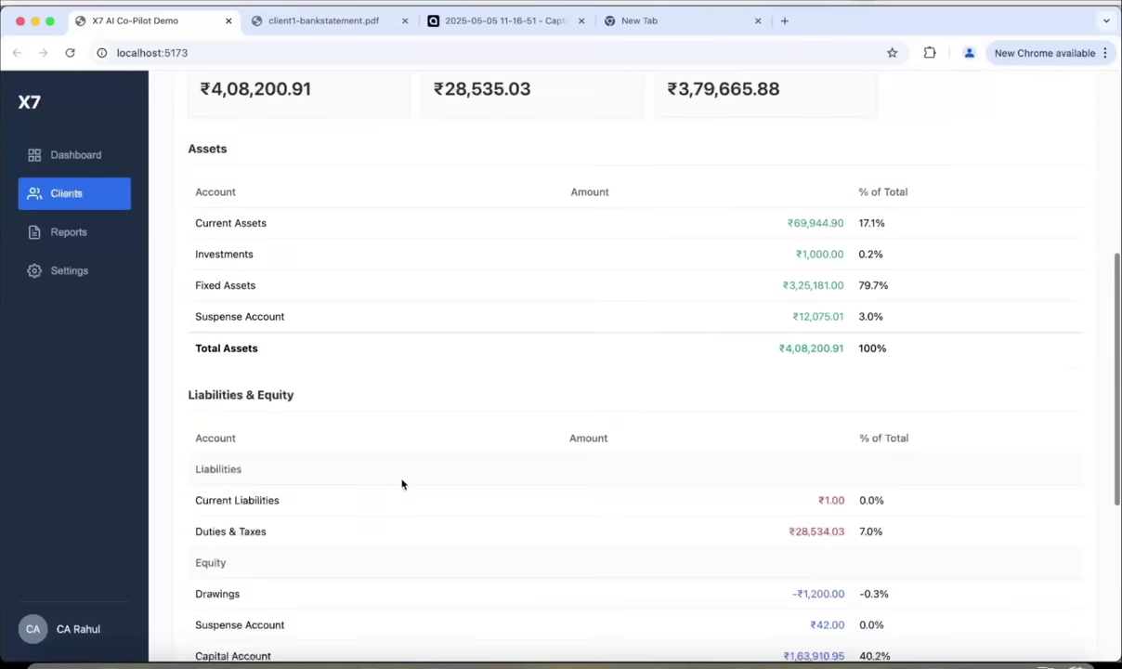
triple_click(792, 348)
scroll(792, 350, "down", 6)
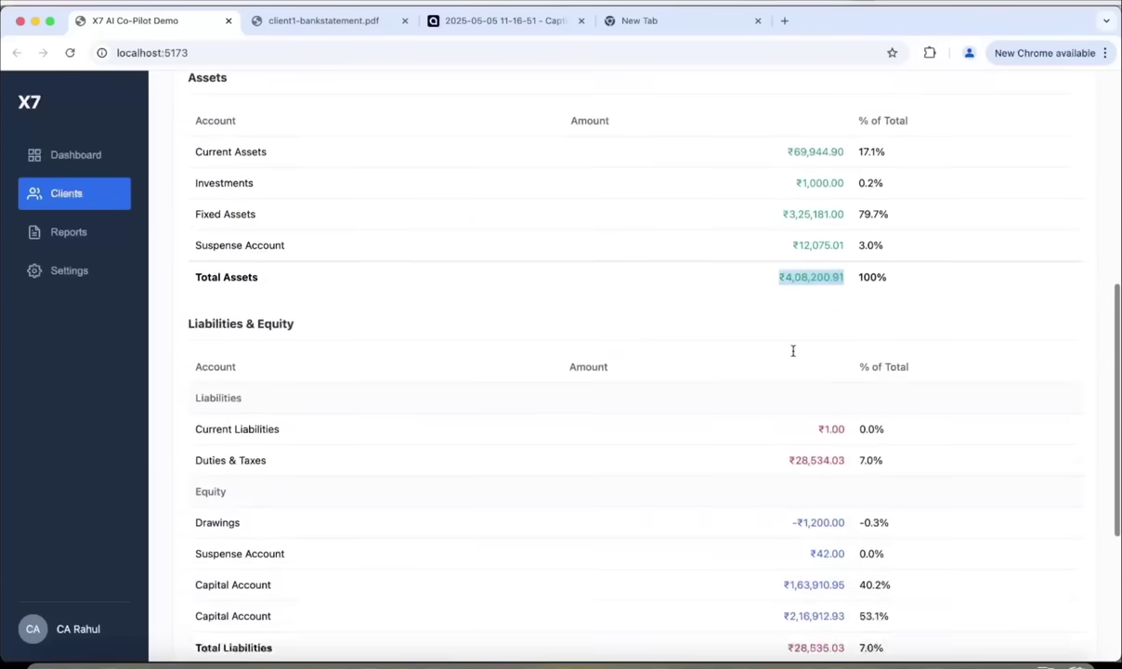
triple_click(1001, 449)
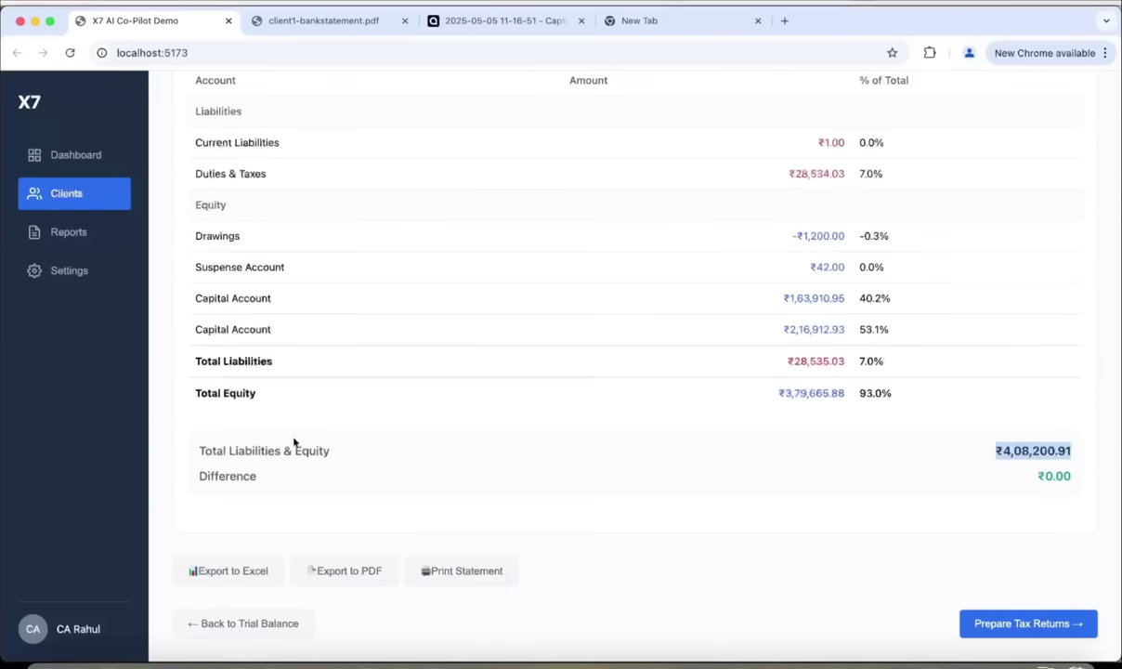
double_click(1038, 477)
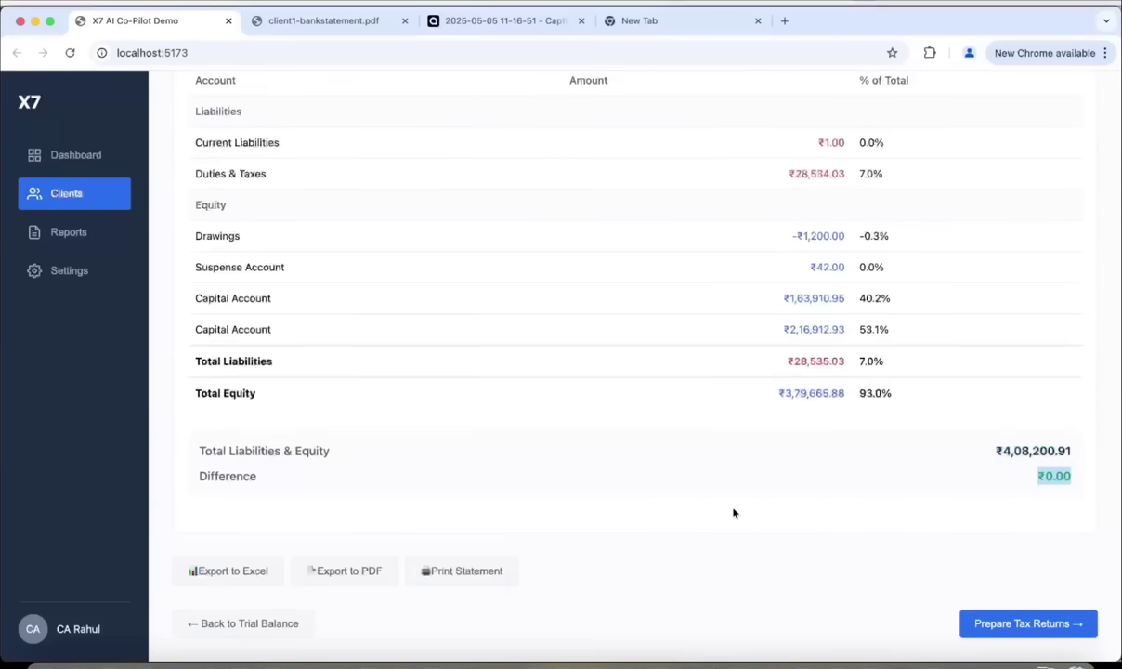
scroll(733, 511, "up", 10)
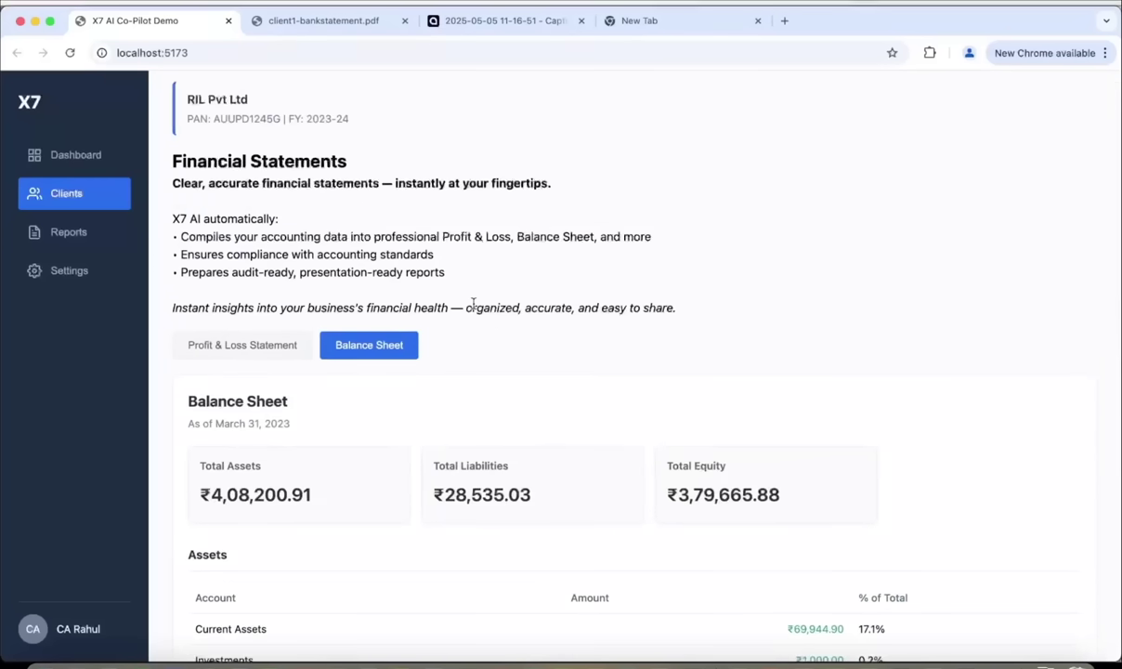